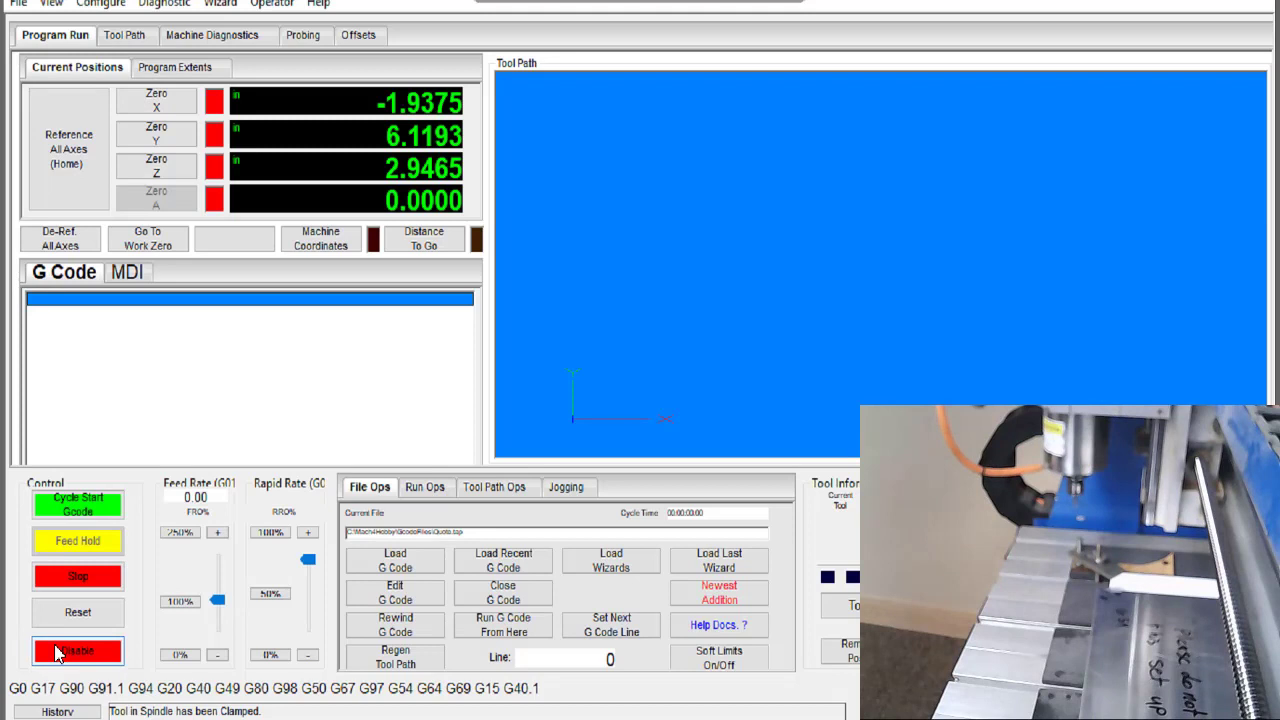
Home and reference the X, Y and Z axes, then dismiss the 'Referencing is complete' message.
{"action": "left_click", "coordinate": [57, 146]}
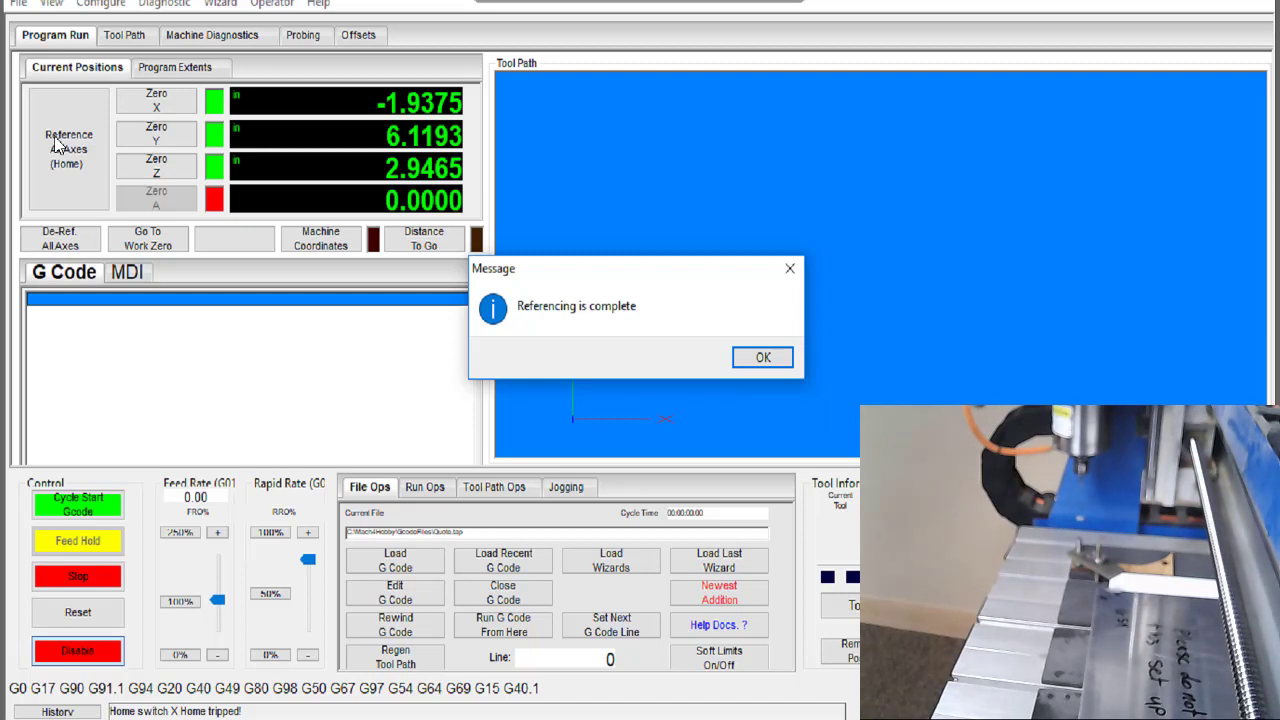
{"action": "left_click", "coordinate": [760, 357]}
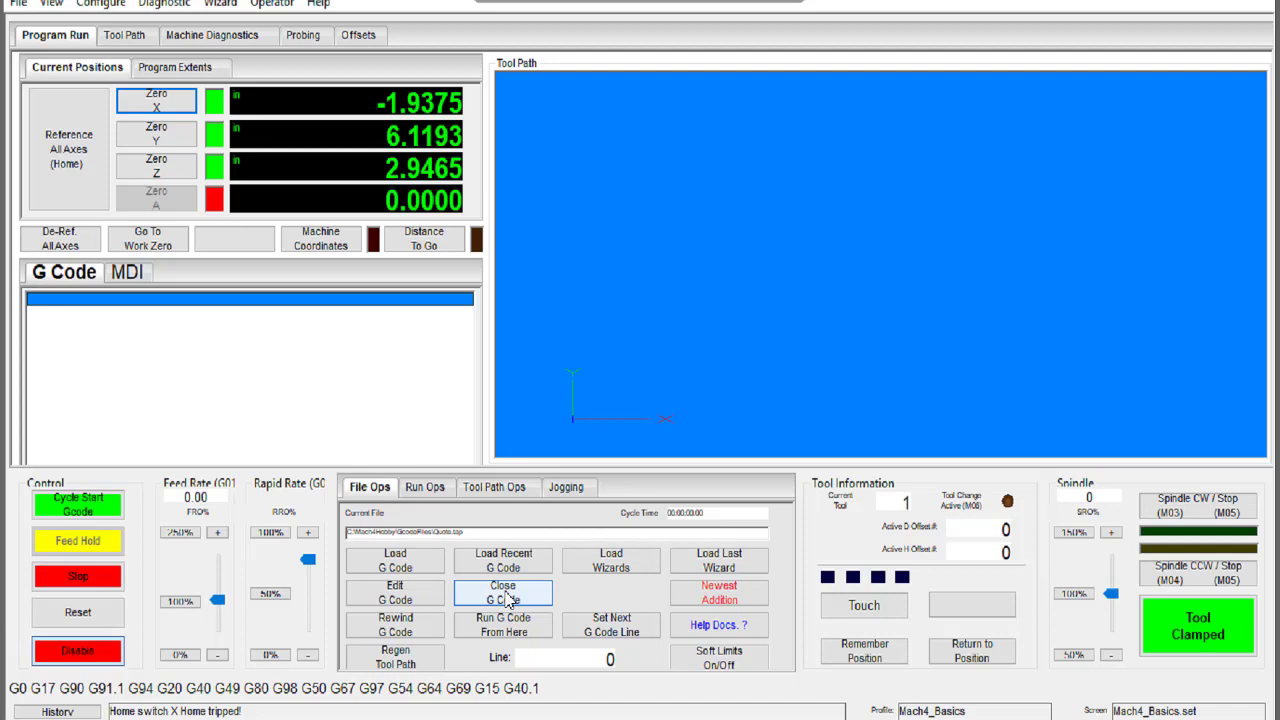
Jog the spindle to X 15.2392, Y 2.6146, Z -0.1221, lowering the jog rate to 6.0%.
{"action": "left_click", "coordinate": [566, 487]}
{"action": "left_click", "coordinate": [470, 595]}
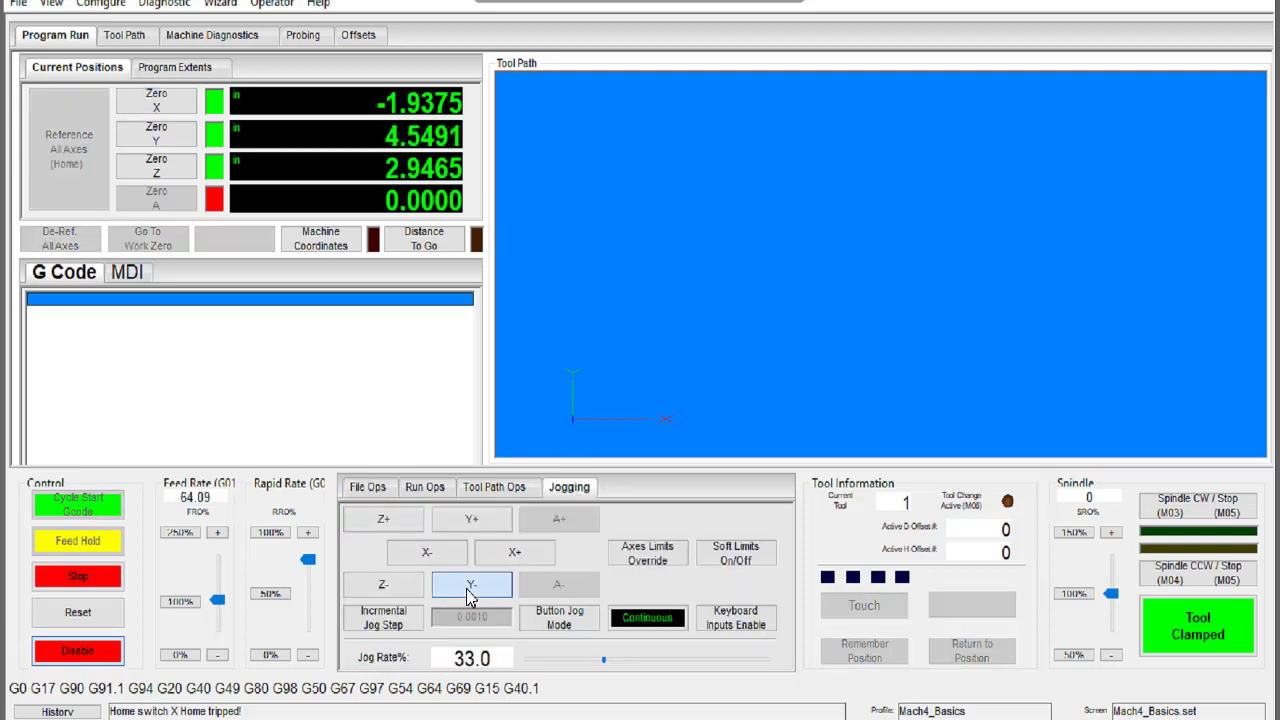
{"action": "left_click", "coordinate": [513, 556]}
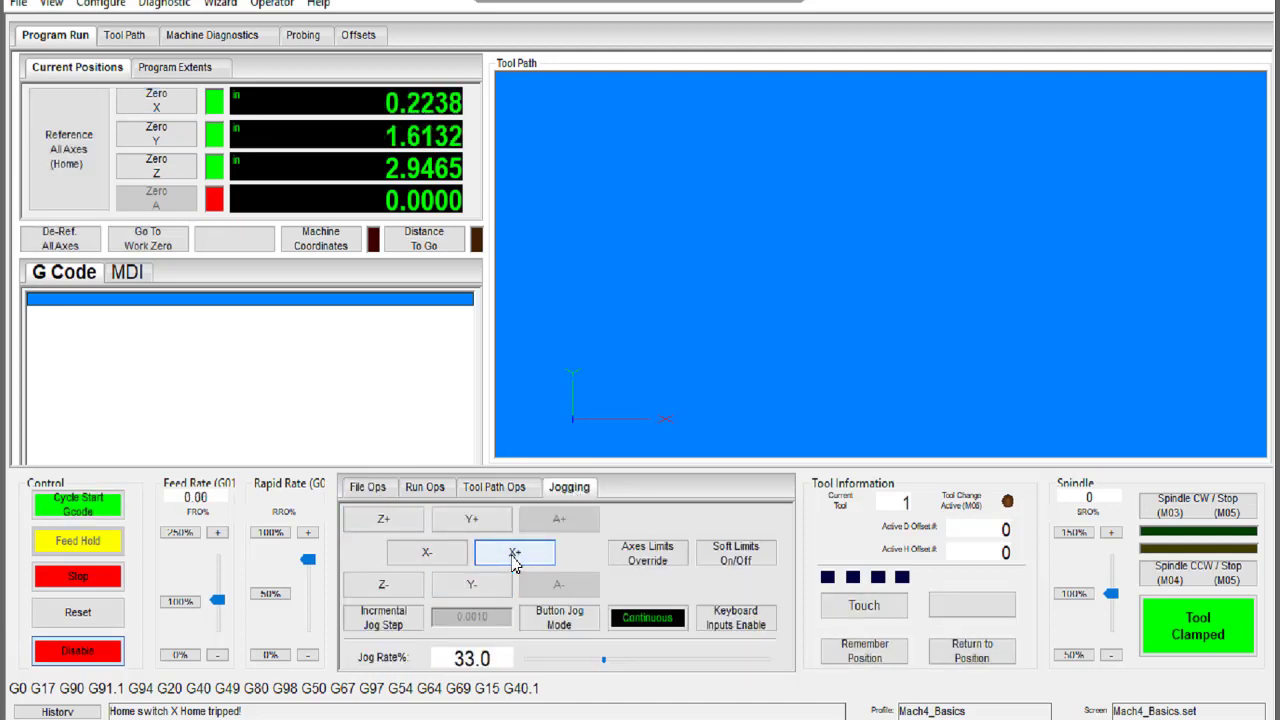
{"action": "left_click_drag", "start_coordinate": [513, 563], "coordinate": [466, 519]}
{"action": "left_click_drag", "start_coordinate": [389, 588], "coordinate": [390, 592]}
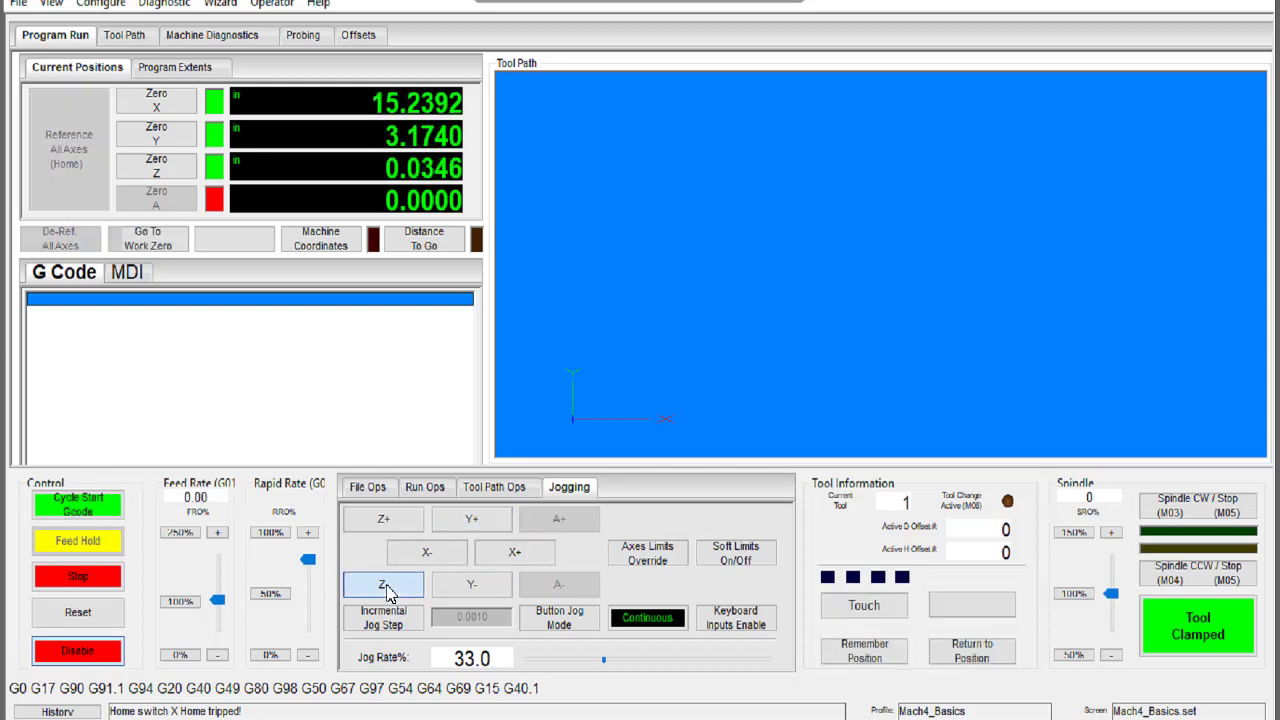
{"action": "left_click_drag", "start_coordinate": [603, 659], "coordinate": [537, 659]}
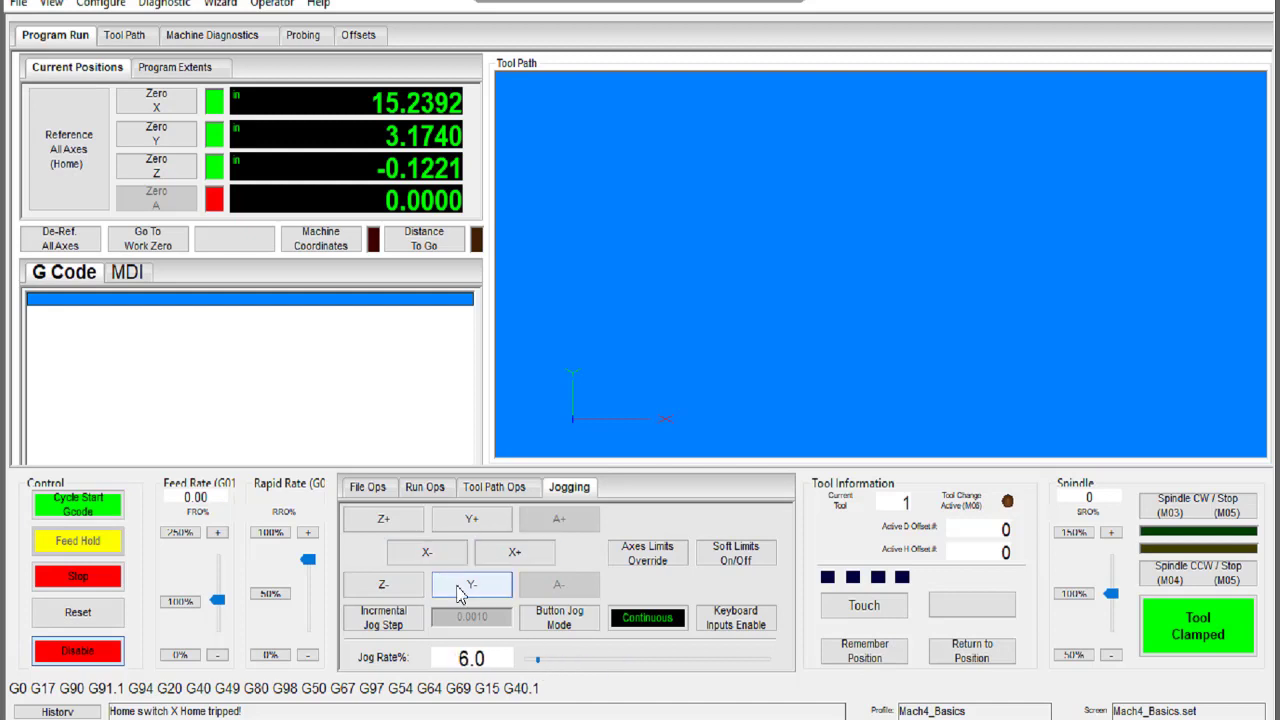
{"action": "left_click_drag", "start_coordinate": [460, 594], "coordinate": [460, 594]}
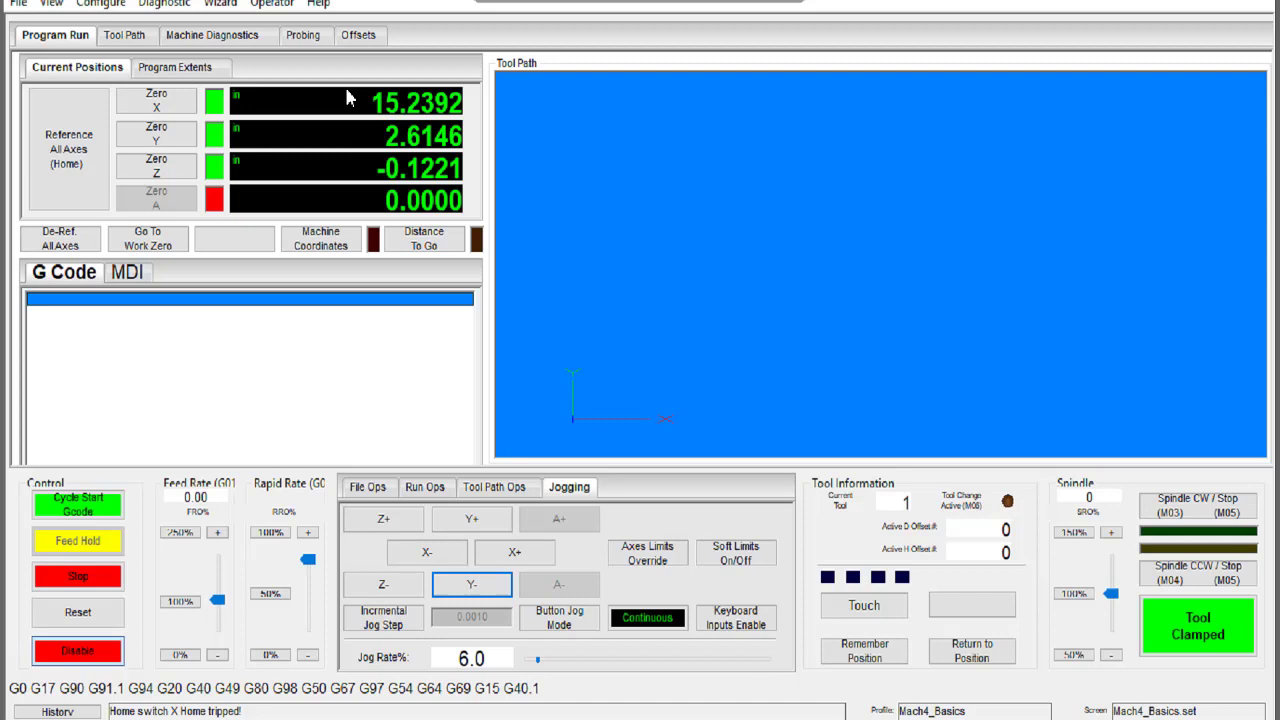
Confirm the 0.1875 edge finder diameter, make G55 active and set its Y zero from the edge touch.
{"action": "left_click", "coordinate": [362, 40]}
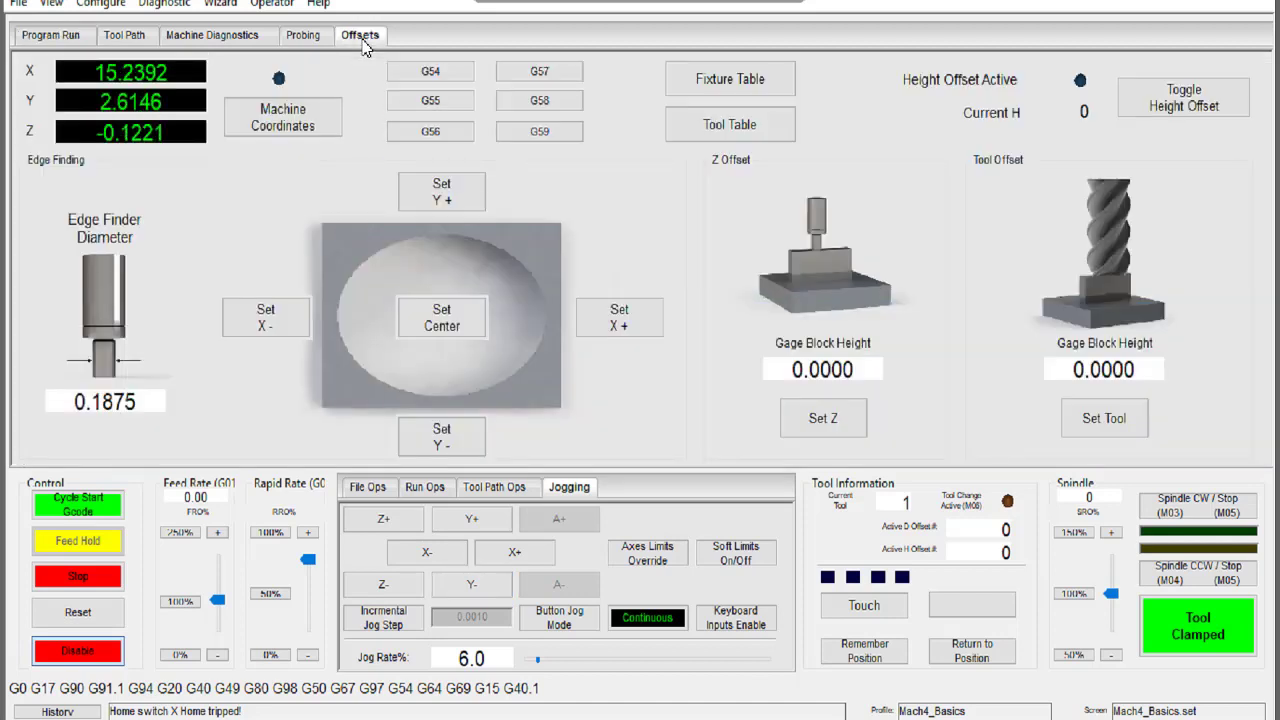
{"action": "left_click", "coordinate": [148, 404]}
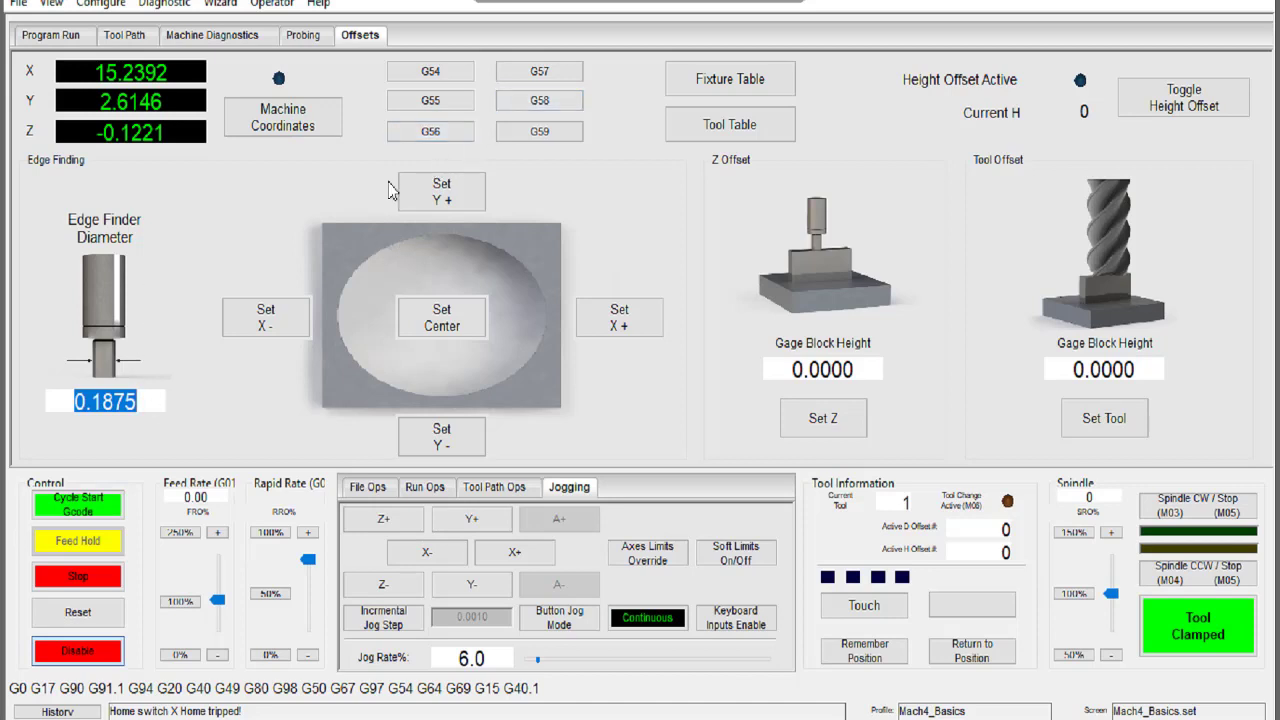
{"action": "left_click", "coordinate": [433, 101]}
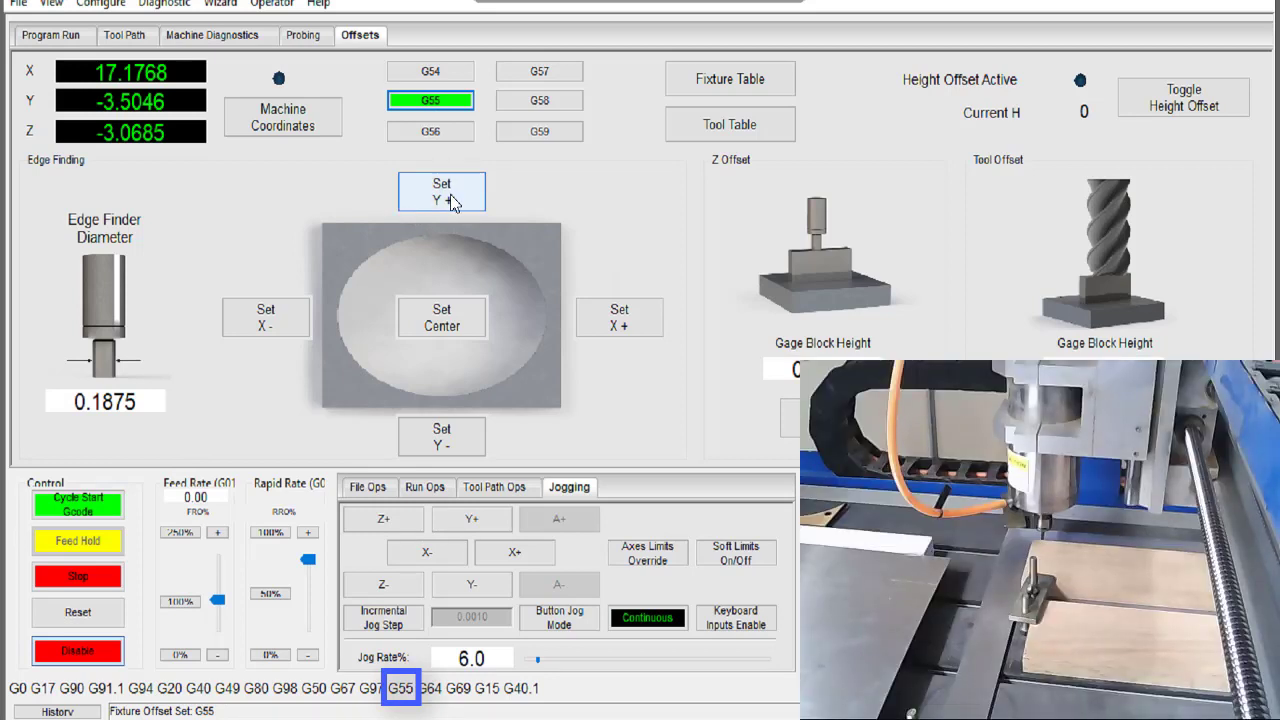
{"action": "left_click", "coordinate": [450, 194]}
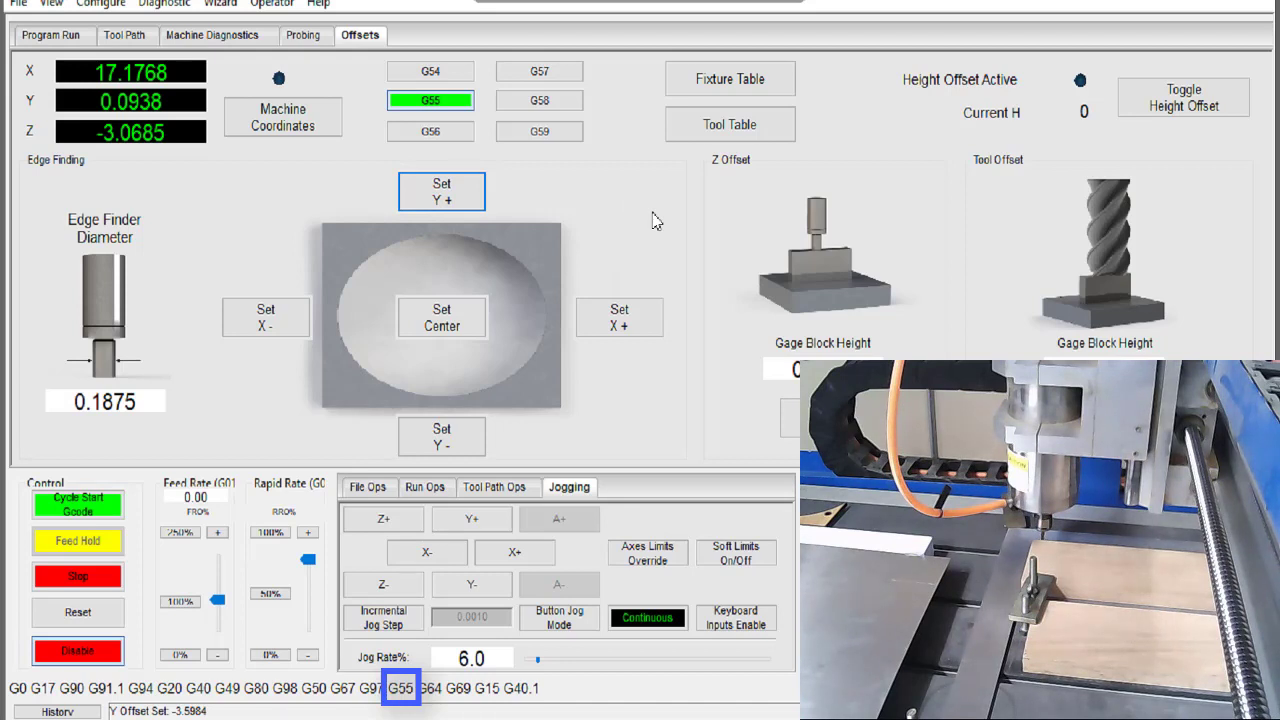
Jog toward negative X and set the G55 X zero from the edge touch.
{"action": "left_click", "coordinate": [445, 553]}
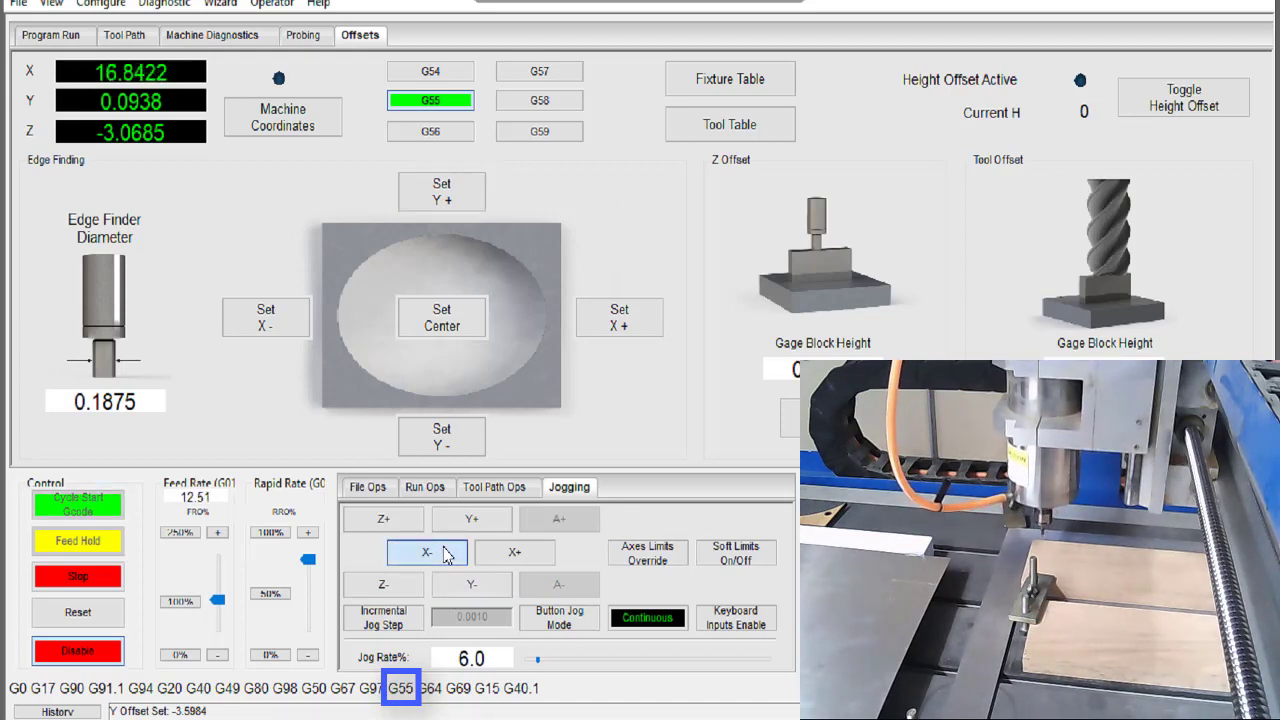
{"action": "left_click_drag", "start_coordinate": [445, 553], "coordinate": [512, 553]}
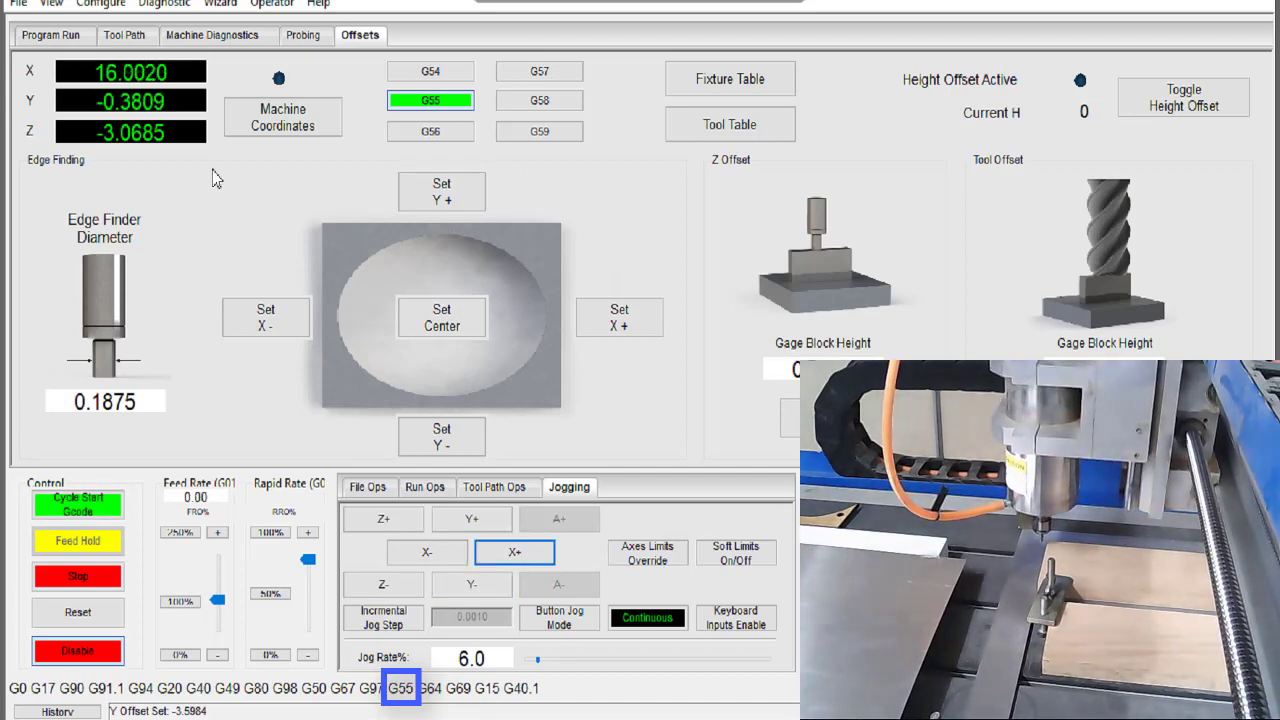
{"action": "left_click", "coordinate": [280, 326]}
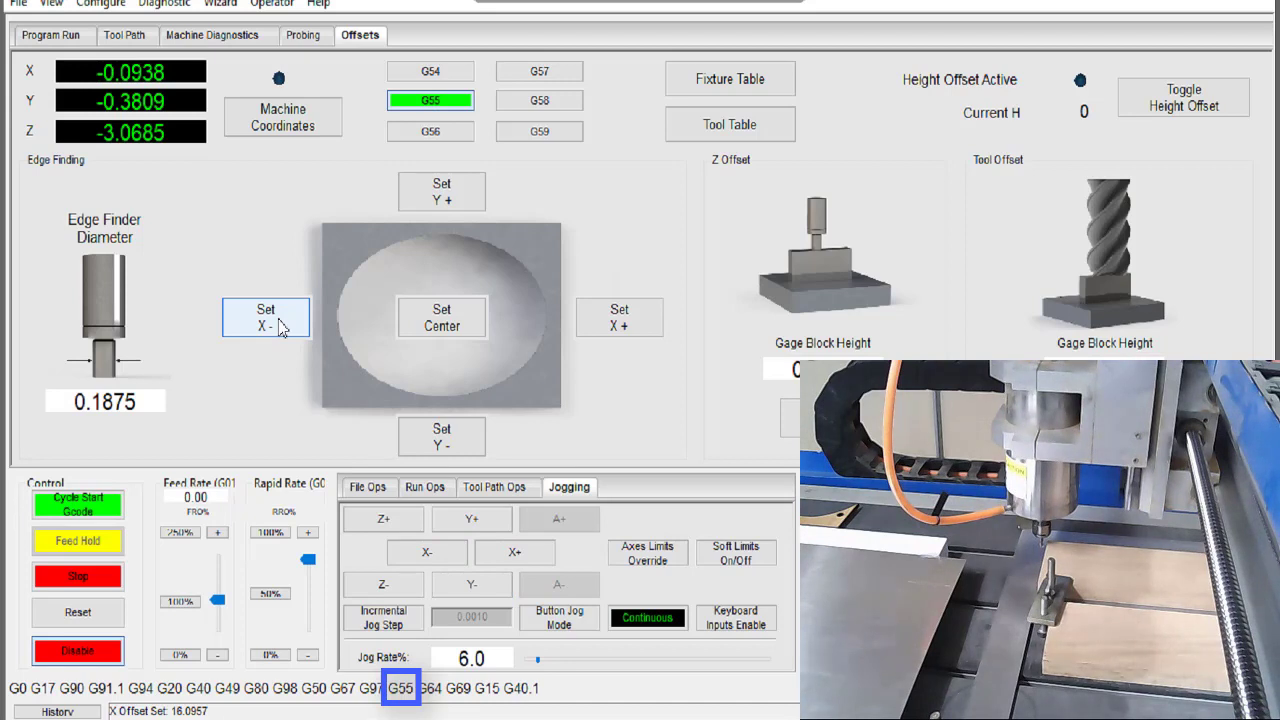
Raise Z to -2.4720 and limit rapid moves to 50%.
{"action": "left_click_drag", "start_coordinate": [383, 519], "coordinate": [383, 519]}
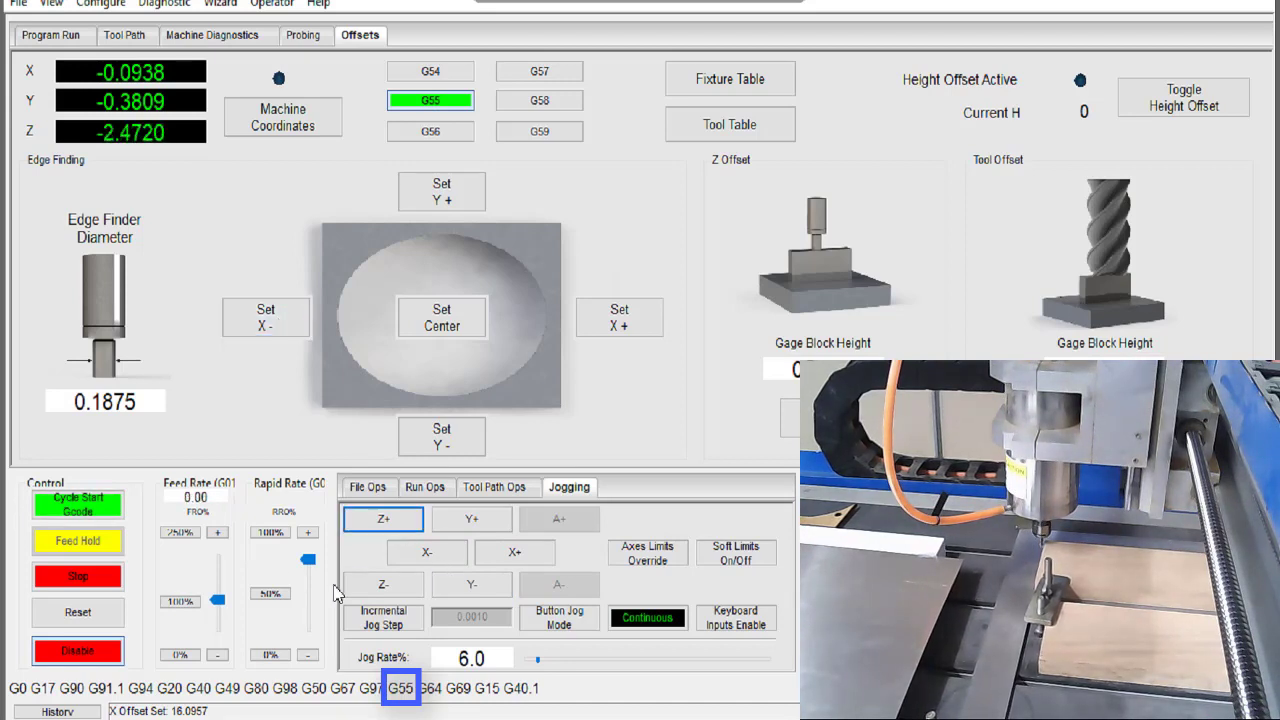
{"action": "left_click", "coordinate": [270, 593]}
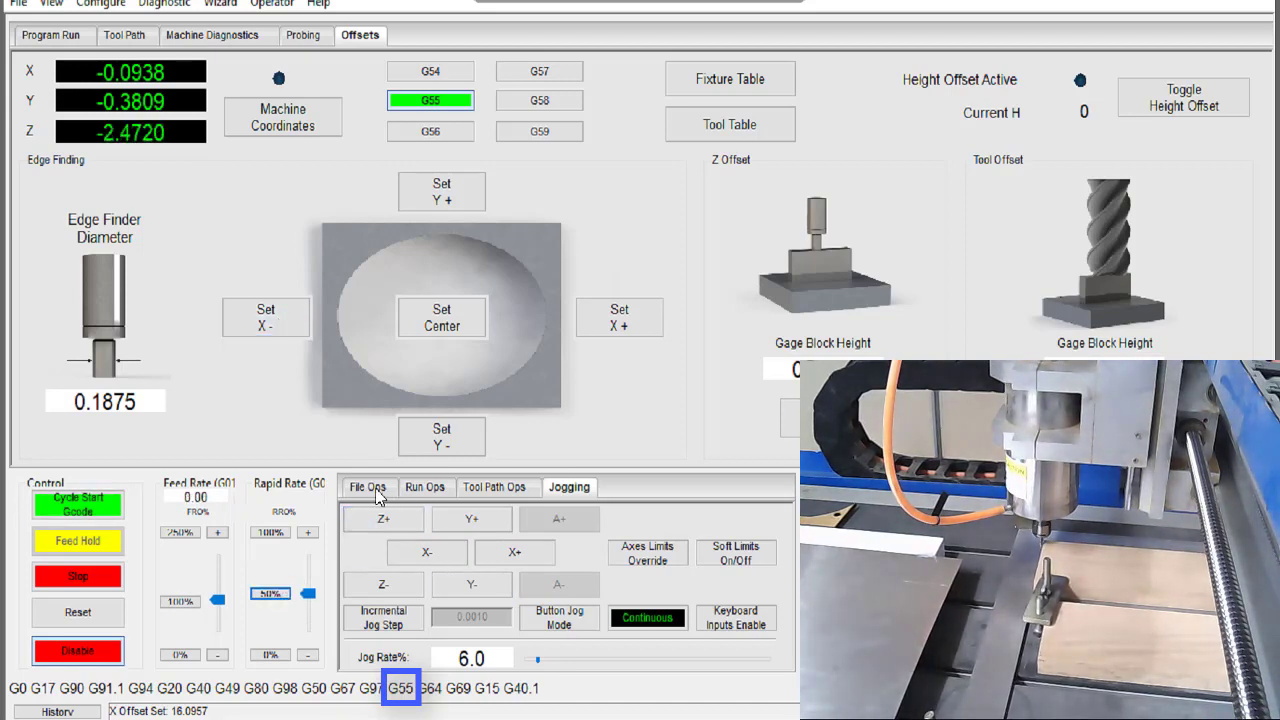
{"action": "left_click", "coordinate": [368, 487]}
{"action": "left_click", "coordinate": [50, 36]}
Rapid the spindle to G55 X0 Y0 with the MDI command G0 G55 X0 Y0.
{"action": "left_click", "coordinate": [127, 273]}
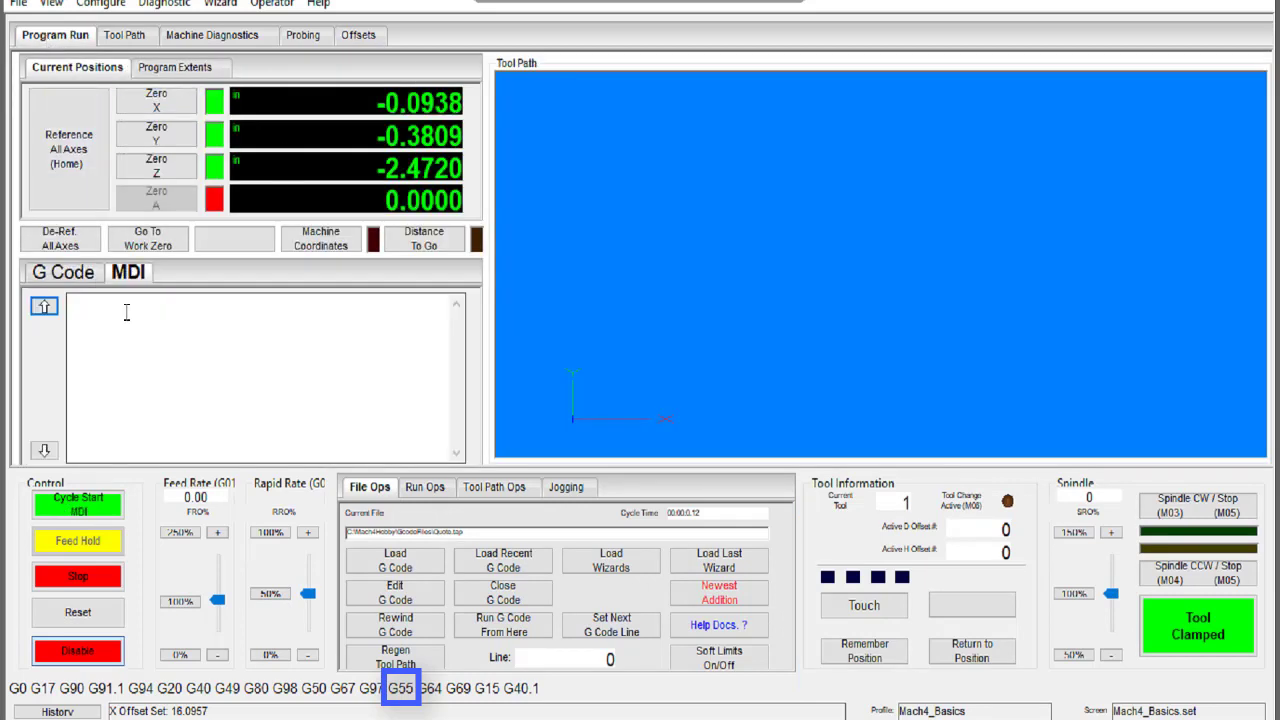
{"action": "left_click", "coordinate": [127, 313]}
{"action": "type", "text": "G0 G55 "}
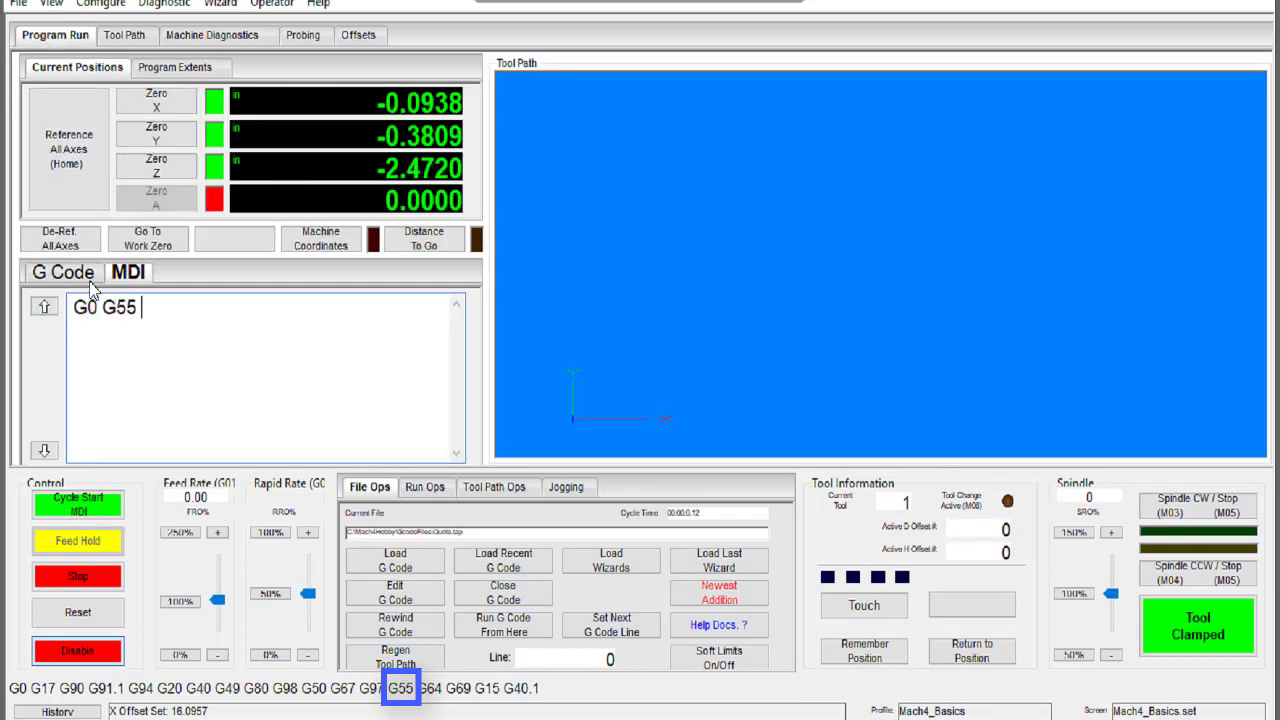
{"action": "type", "text": "X0 Y0"}
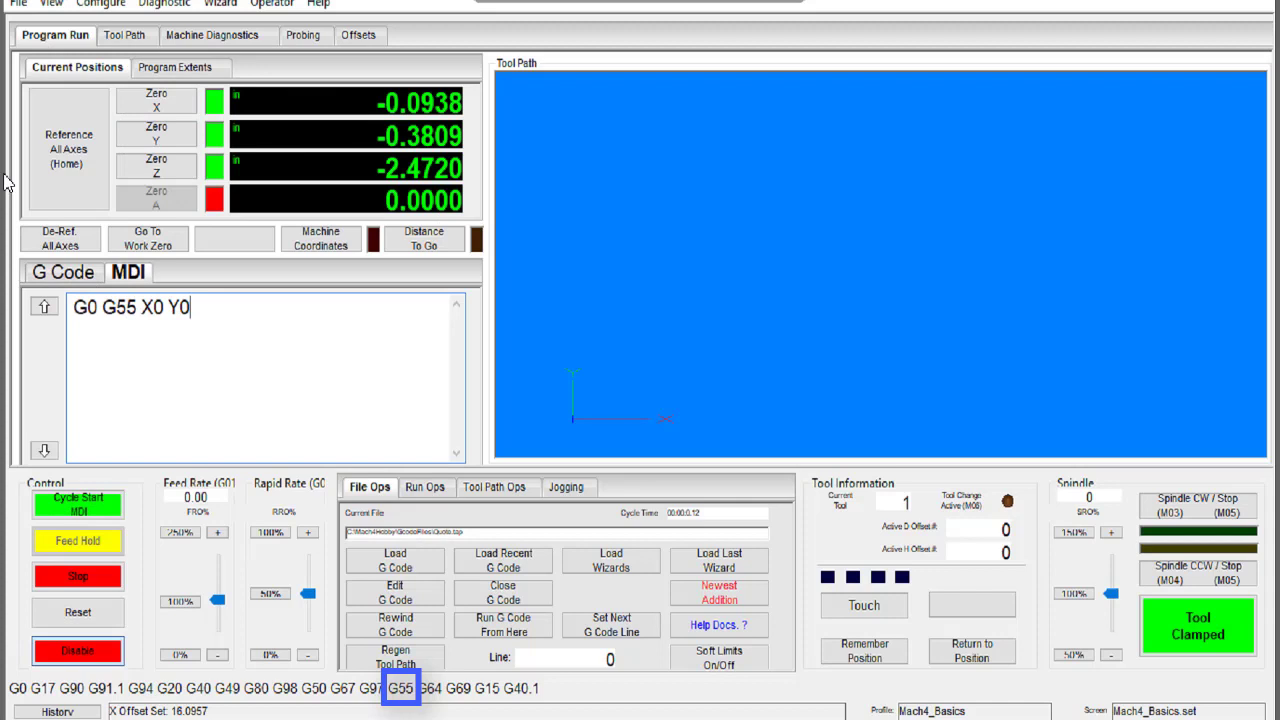
{"action": "left_click", "coordinate": [88, 505]}
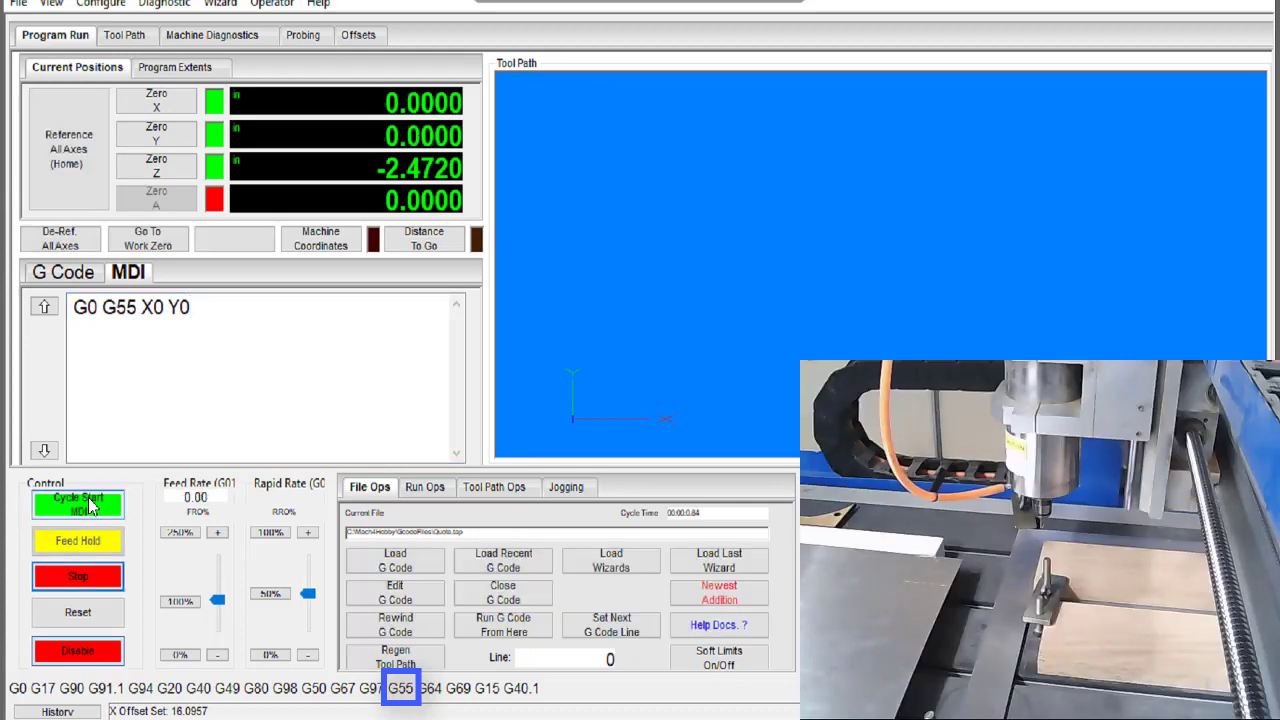
Rapid to G55 X6.562 Y-1.656 with Z raised to -1.8009, then clear the MDI entry.
{"action": "left_click", "coordinate": [200, 314]}
{"action": "key", "text": "BackSpace"}
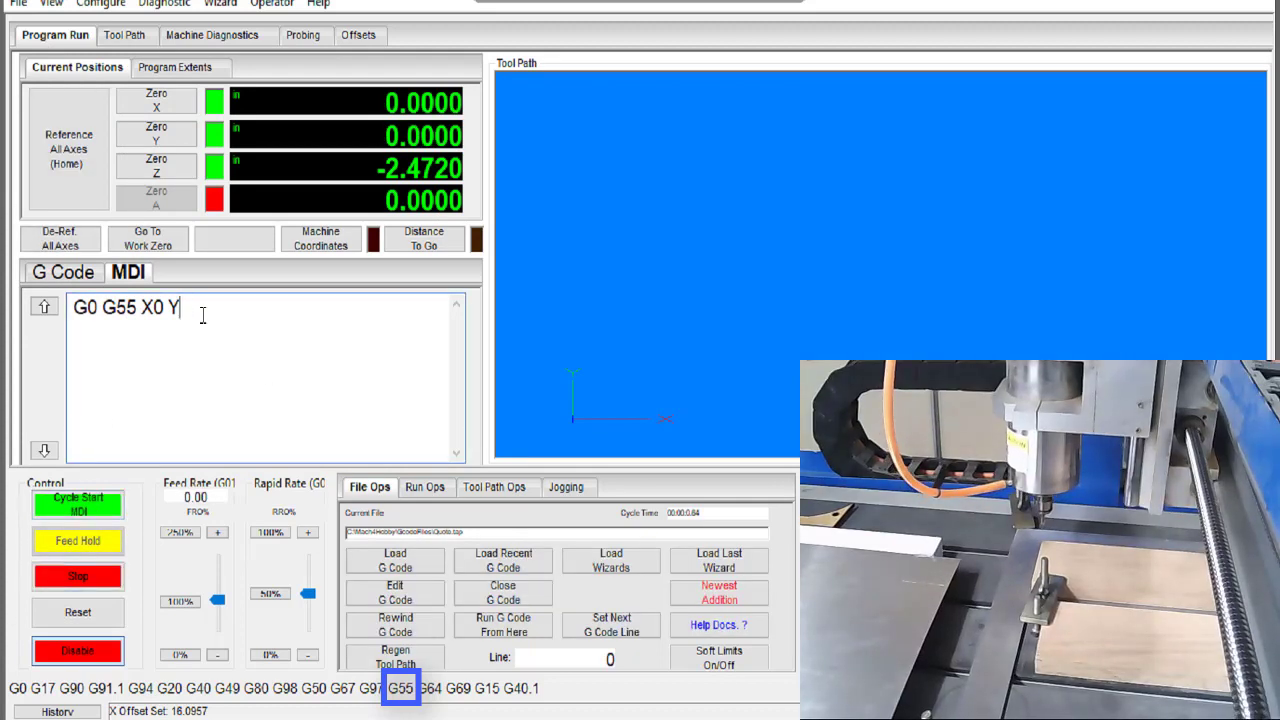
{"action": "key", "text": "BackSpace"}
{"action": "key", "text": "BackSpace"}
{"action": "key", "text": "BackSpace"}
{"action": "key", "text": "BackSpace"}
{"action": "key", "text": "BackSpace"}
{"action": "key", "text": "BackSpace"}
{"action": "key", "text": "BackSpace"}
{"action": "key", "text": "BackSpace"}
{"action": "key", "text": "BackSpace"}
{"action": "key", "text": "BackSpace"}
{"action": "key", "text": "BackSpace"}
{"action": "type", "text": "G0"}
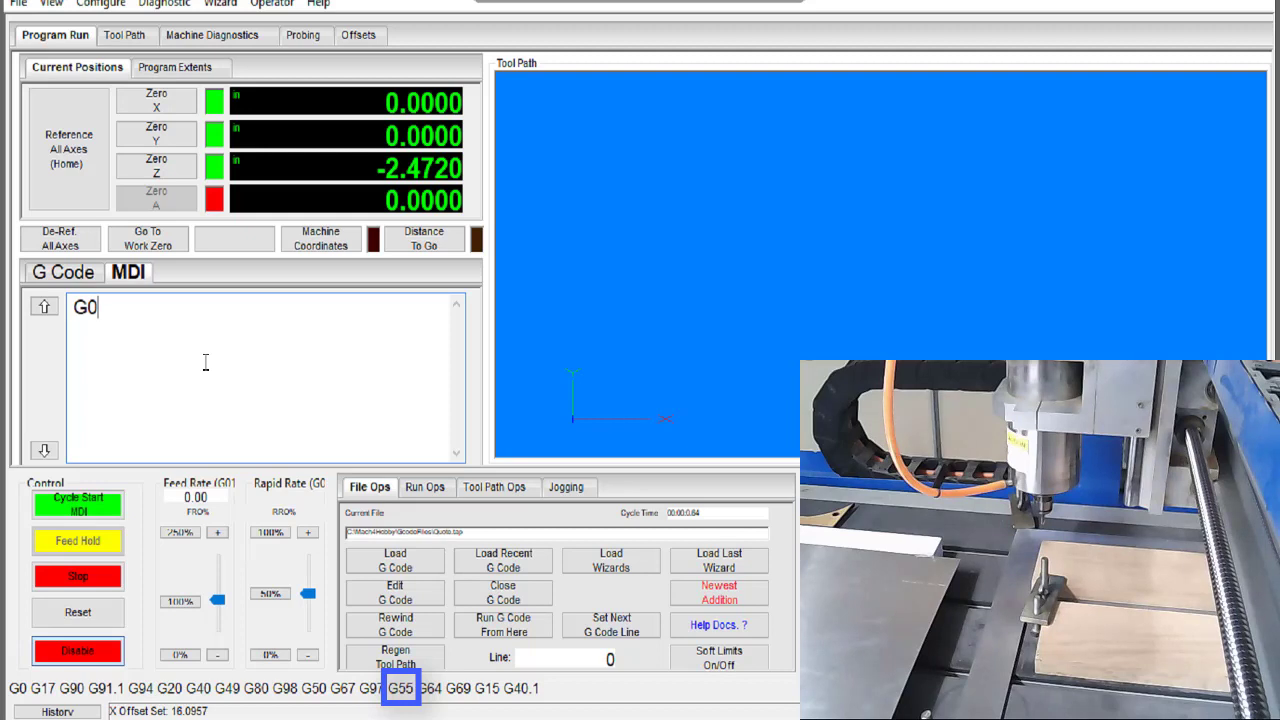
{"action": "type", "text": " G55 X6.562 "}
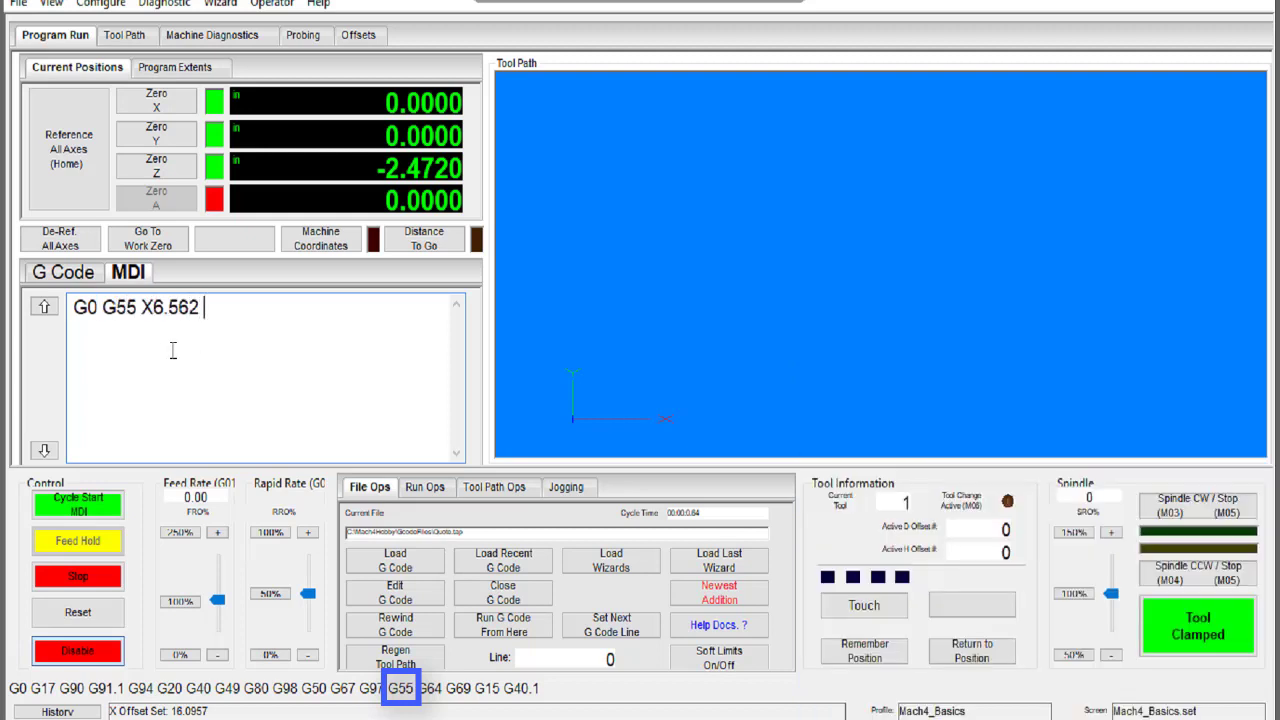
{"action": "type", "text": "Y-1.656"}
{"action": "left_click", "coordinate": [566, 487]}
{"action": "left_click_drag", "start_coordinate": [400, 521], "coordinate": [408, 524]}
{"action": "left_click", "coordinate": [100, 507]}
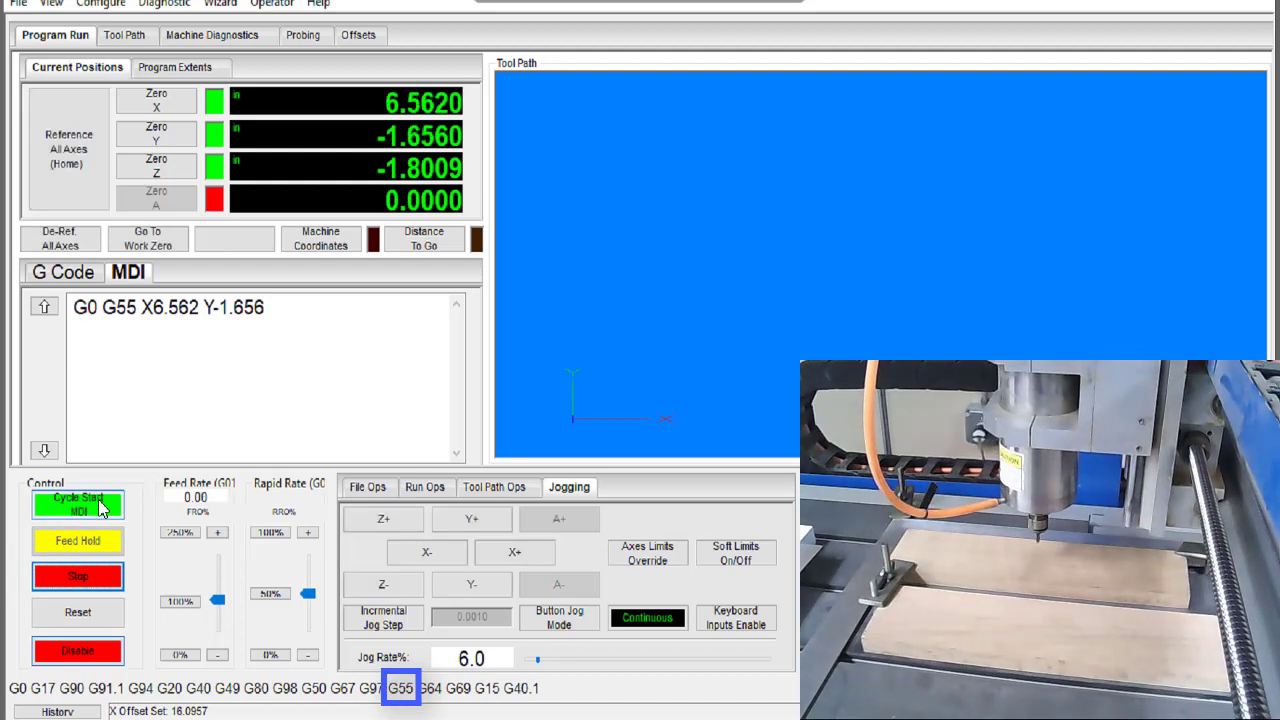
{"action": "left_click", "coordinate": [288, 331]}
{"action": "key", "text": "BackSpace"}
{"action": "key", "text": "BackSpace"}
{"action": "key", "text": "BackSpace"}
{"action": "key", "text": "BackSpace"}
{"action": "key", "text": "BackSpace"}
{"action": "key", "text": "BackSpace"}
{"action": "key", "text": "BackSpace"}
{"action": "key", "text": "BackSpace"}
{"action": "key", "text": "BackSpace"}
{"action": "key", "text": "BackSpace"}
{"action": "key", "text": "BackSpace"}
{"action": "key", "text": "BackSpace"}
{"action": "key", "text": "BackSpace"}
{"action": "key", "text": "BackSpace"}
{"action": "key", "text": "BackSpace"}
{"action": "key", "text": "BackSpace"}
{"action": "key", "text": "BackSpace"}
{"action": "key", "text": "BackSpace"}
{"action": "key", "text": "BackSpace"}
{"action": "key", "text": "BackSpace"}
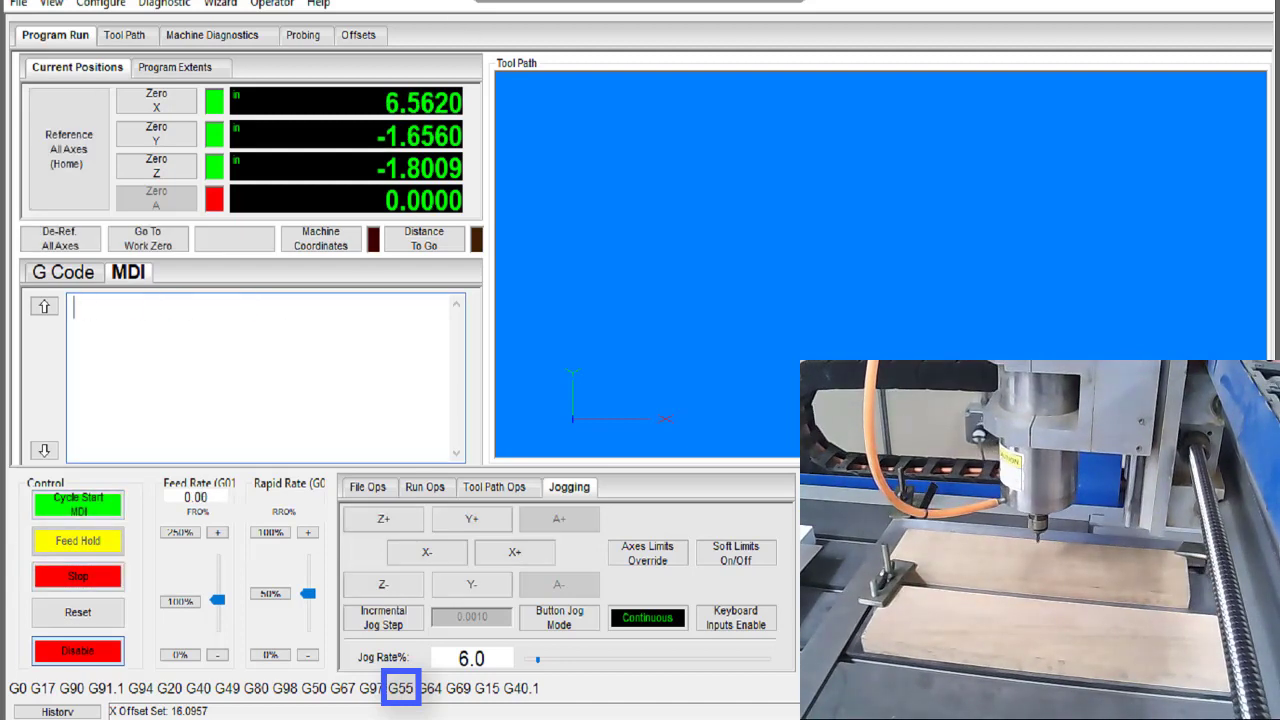
Make G55 active and use Set Center to zero its X and Y at the current position.
{"action": "left_click", "coordinate": [358, 35]}
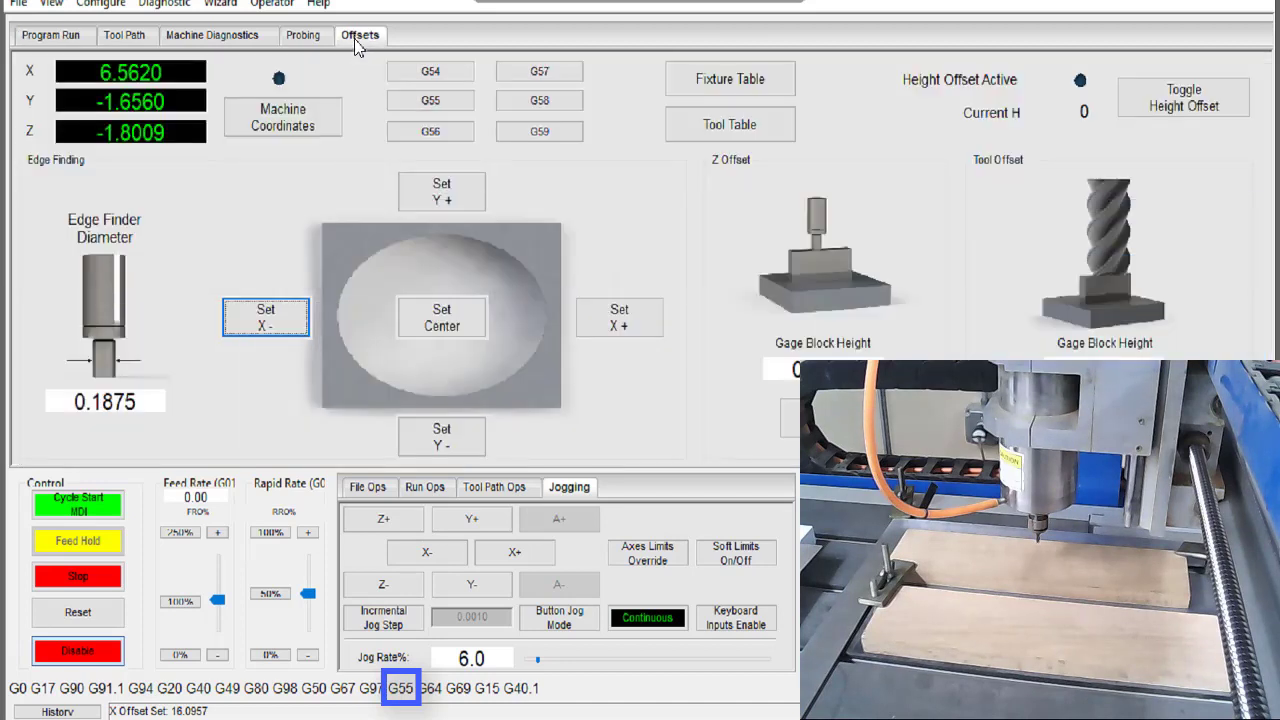
{"action": "left_click", "coordinate": [430, 100]}
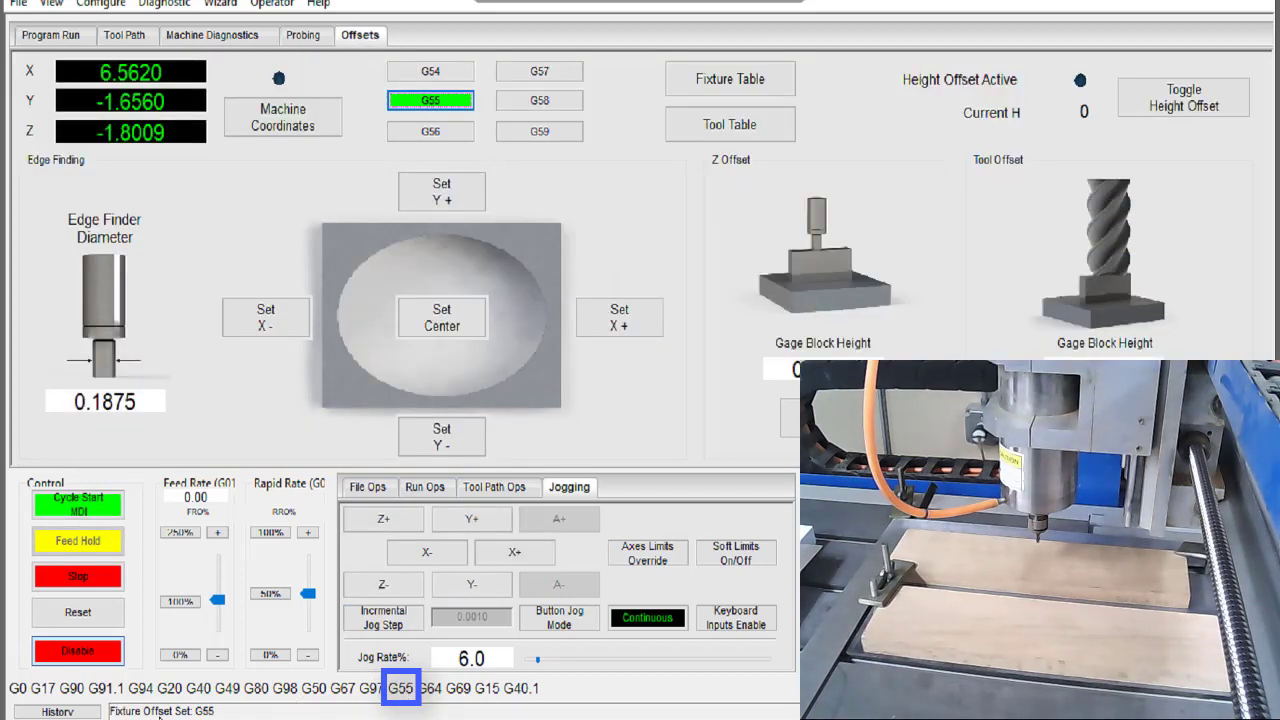
{"action": "left_click", "coordinate": [459, 318]}
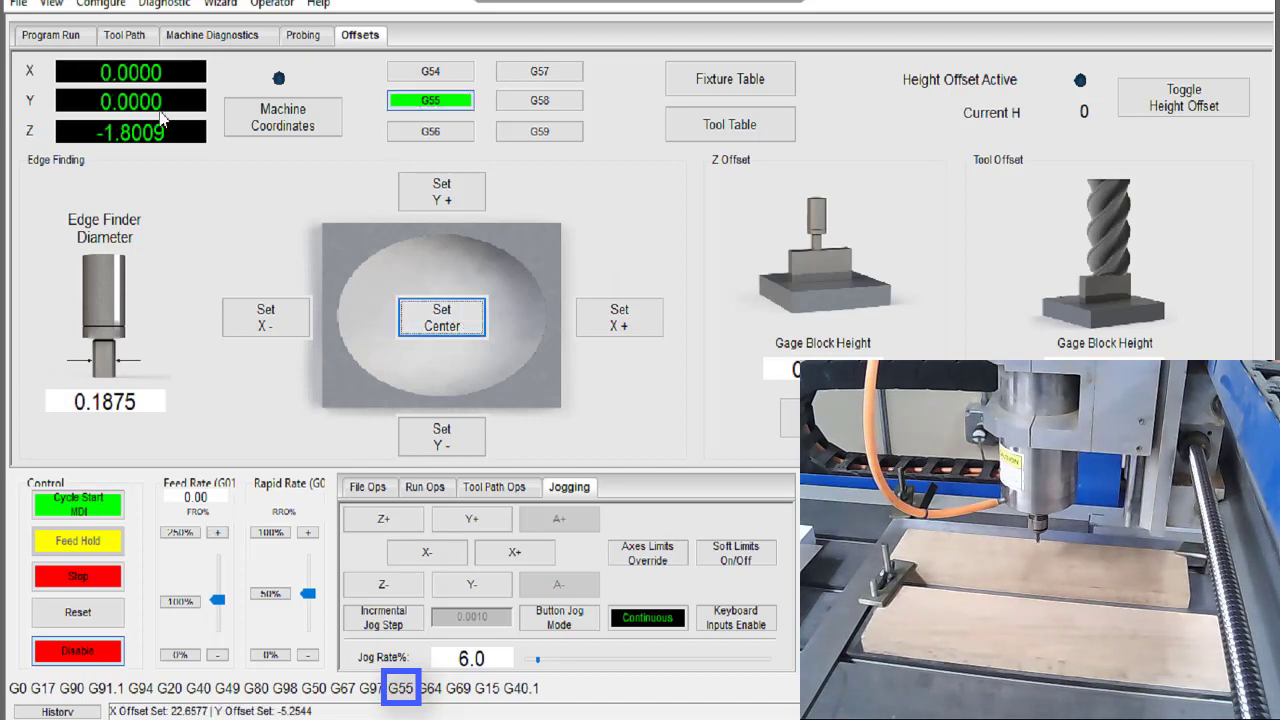
{"action": "left_click", "coordinate": [55, 35]}
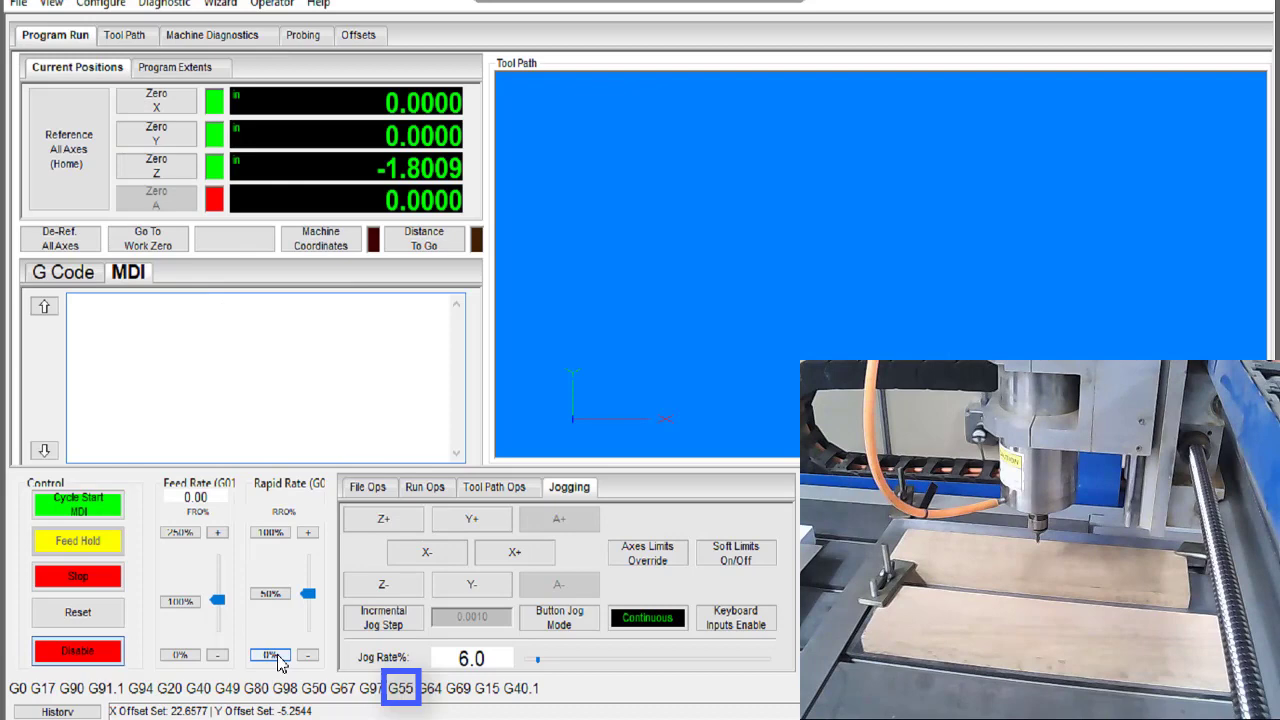
Load Quote.tap and display its G-code listing.
{"action": "left_click", "coordinate": [368, 489]}
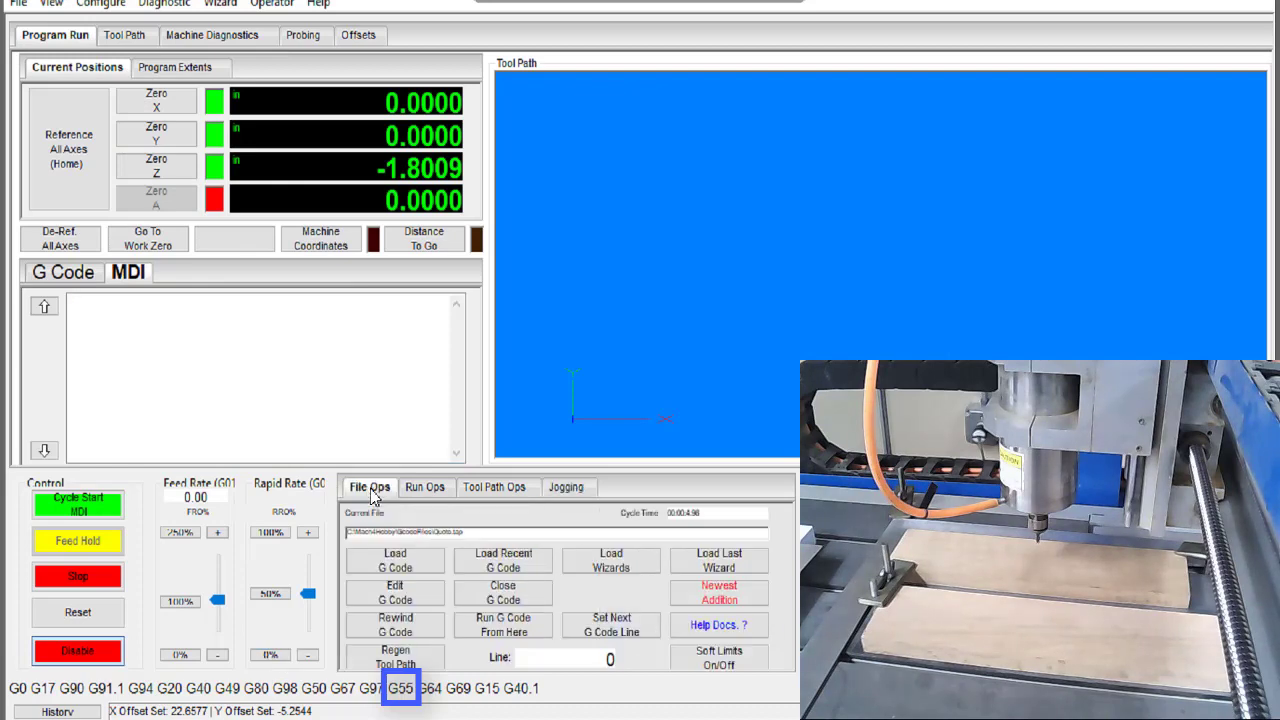
{"action": "left_click", "coordinate": [394, 562]}
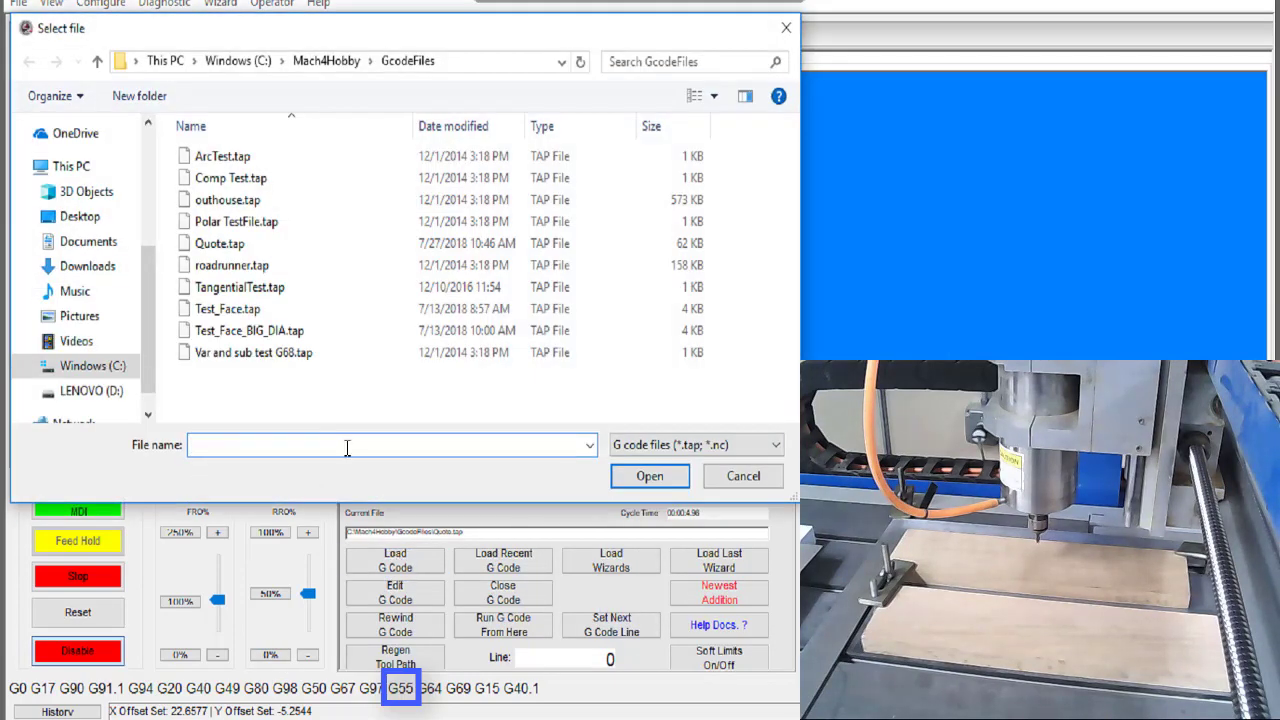
{"action": "left_click", "coordinate": [248, 247]}
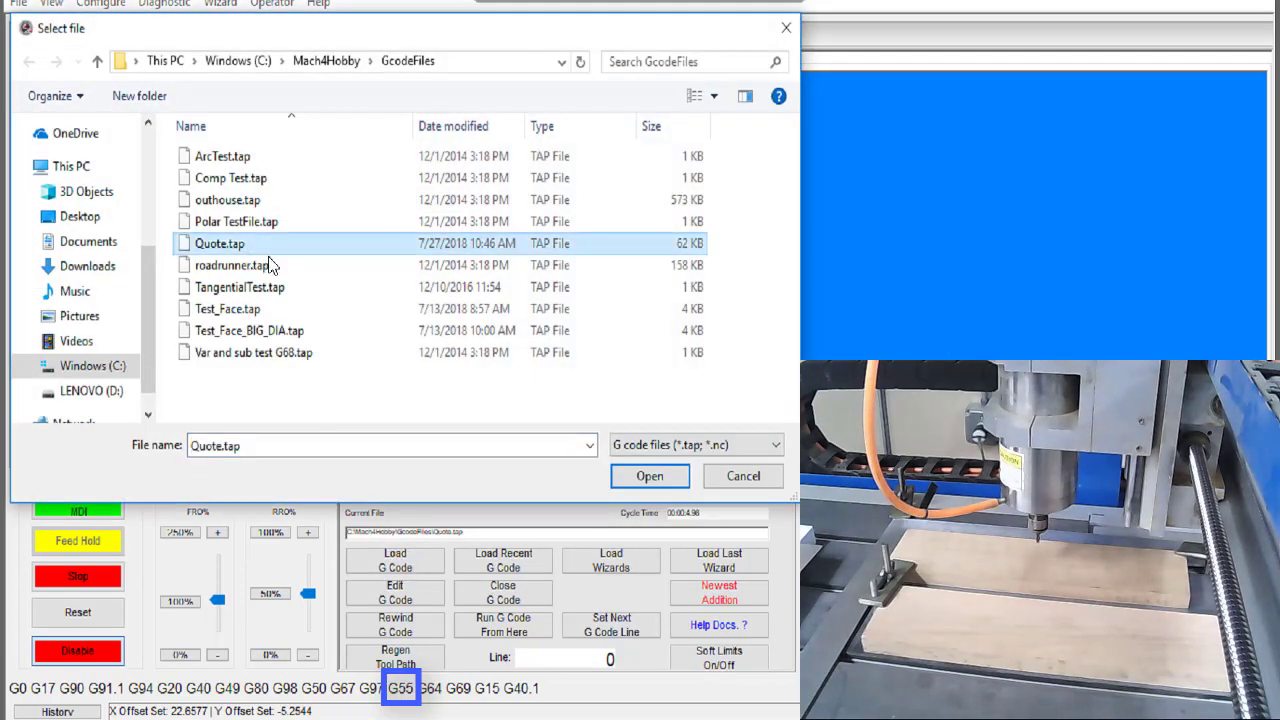
{"action": "left_click", "coordinate": [648, 477]}
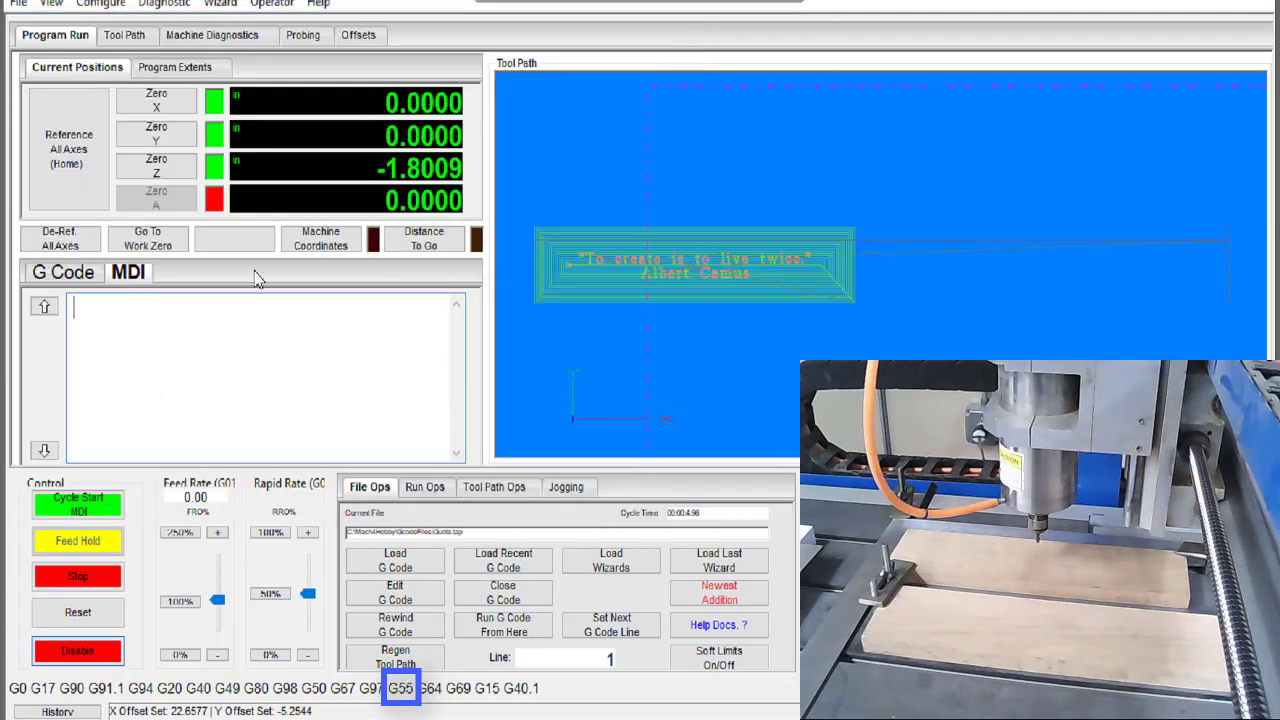
{"action": "left_click", "coordinate": [90, 276]}
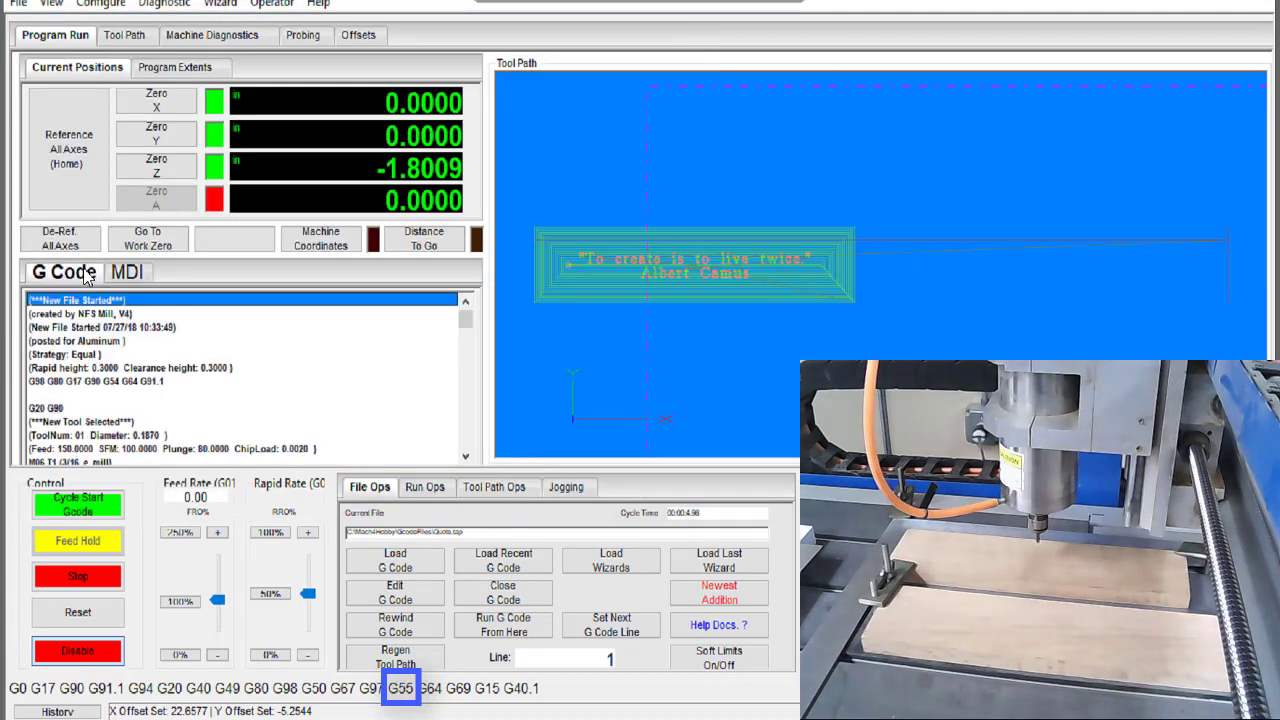
In gcEdit, change line 7's G54 to G55 and add the comment (Using G55!!).
{"action": "left_click", "coordinate": [376, 600]}
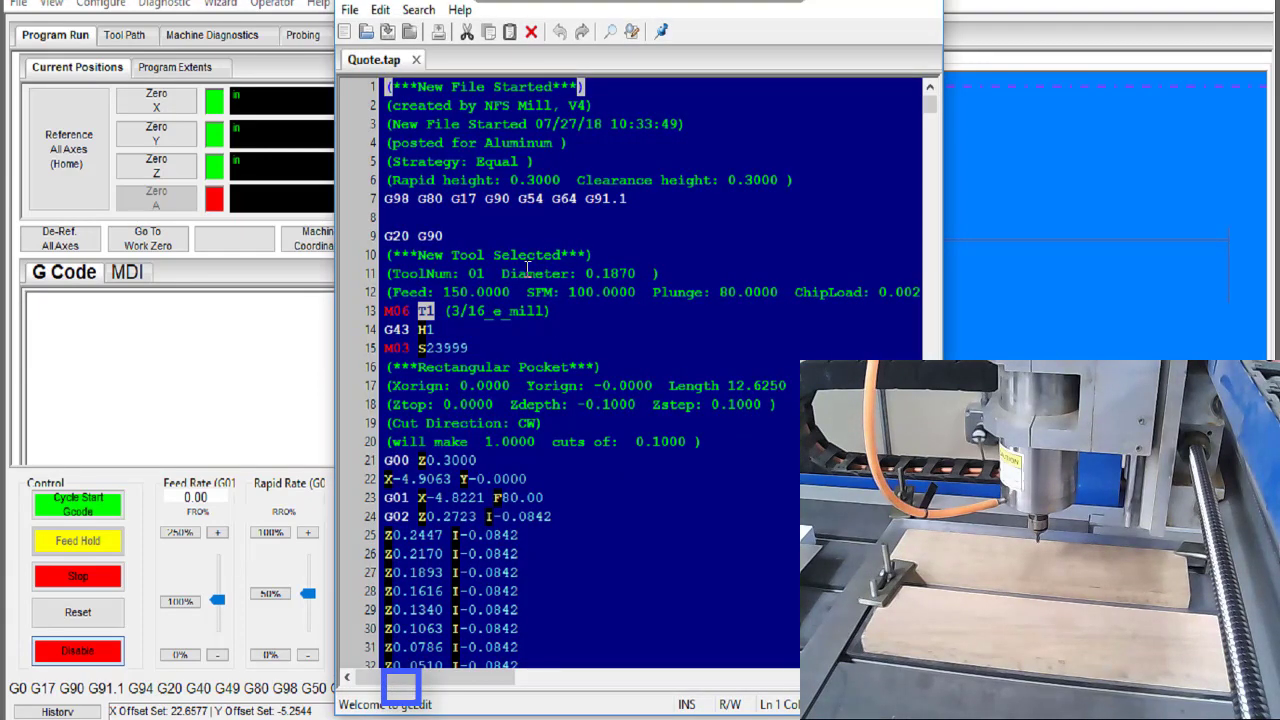
{"action": "left_click", "coordinate": [545, 197]}
{"action": "key", "text": "BackSpace"}
{"action": "type", "text": "5 G64 G91.1"}
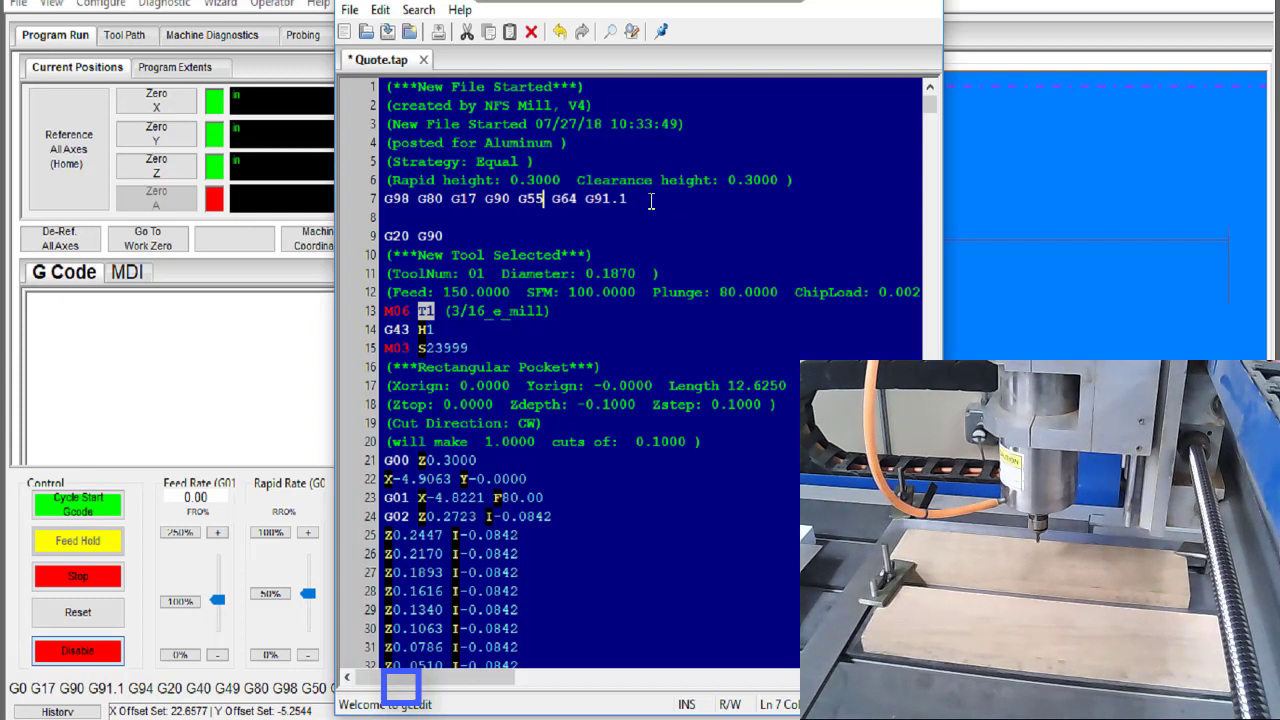
{"action": "type", "text": "(Using G55!!)"}
{"action": "scroll", "coordinate": [527, 235], "scroll_direction": "down", "scroll_amount": 1, "text": "ctrl"}
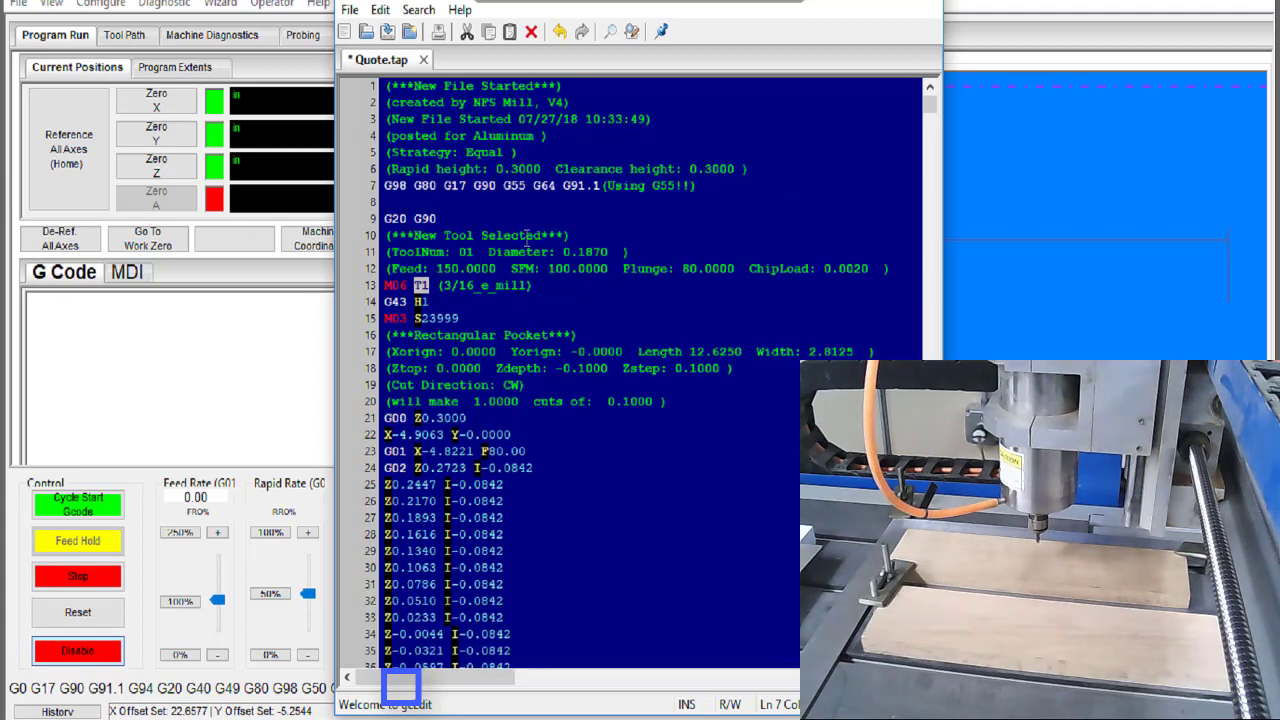
{"action": "left_click", "coordinate": [559, 218]}
Search for g55 and then g54 to confirm no G54 remains, then save and close Quote.tap.
{"action": "key", "text": "ctrl+f"}
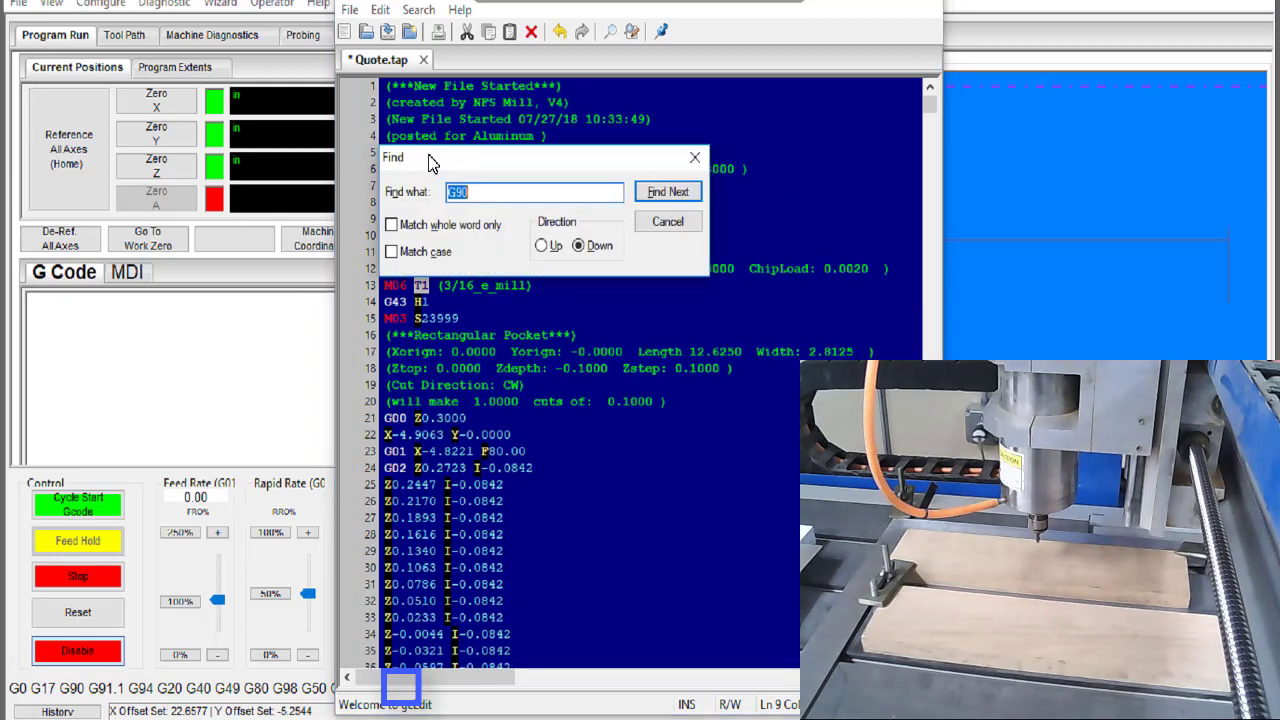
{"action": "type", "text": "g55"}
{"action": "left_click", "coordinate": [668, 191]}
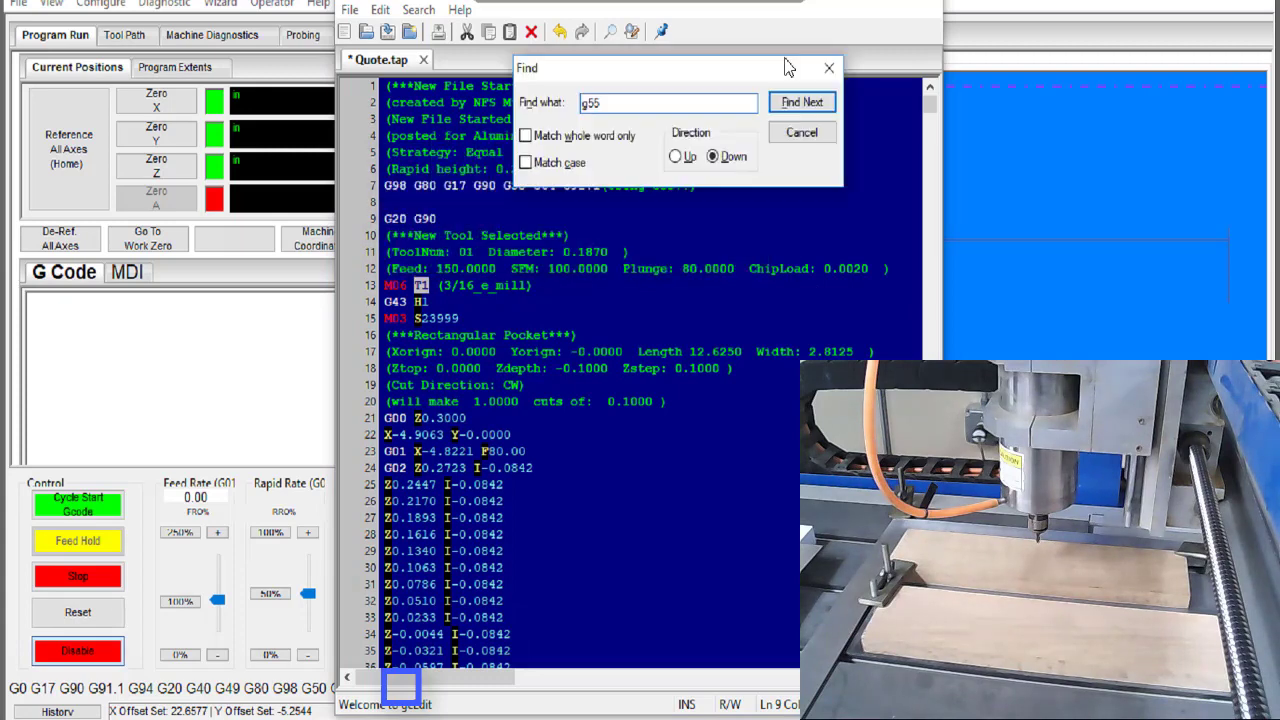
{"action": "left_click", "coordinate": [875, 73]}
{"action": "left_click", "coordinate": [836, 72]}
{"action": "key", "text": "BackSpace"}
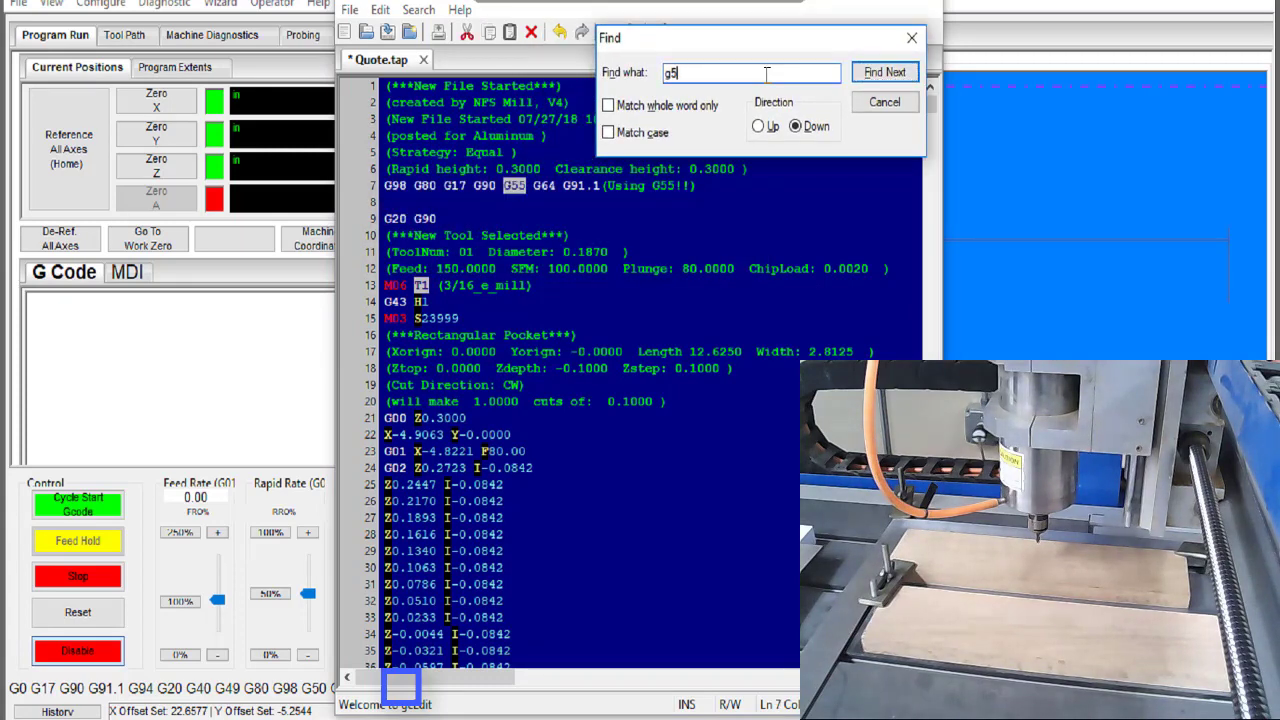
{"action": "type", "text": "4"}
{"action": "left_click", "coordinate": [882, 74]}
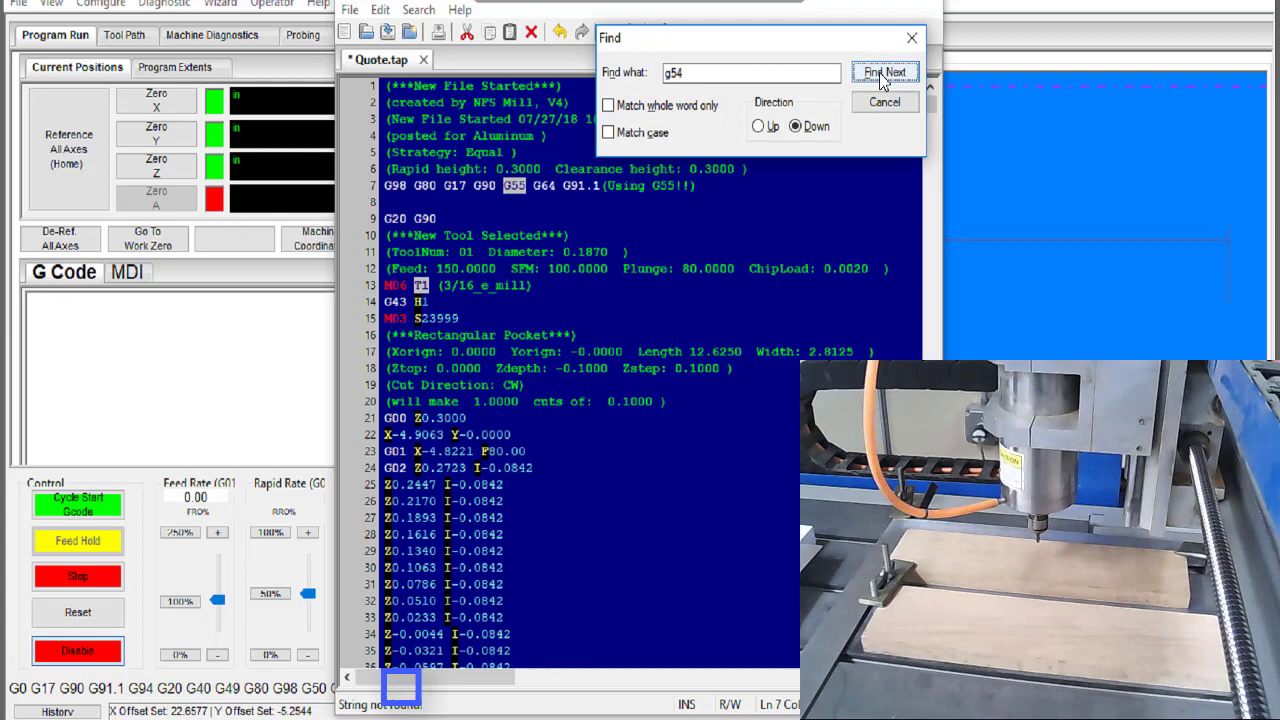
{"action": "left_click", "coordinate": [911, 37]}
{"action": "key", "text": "alt+F4"}
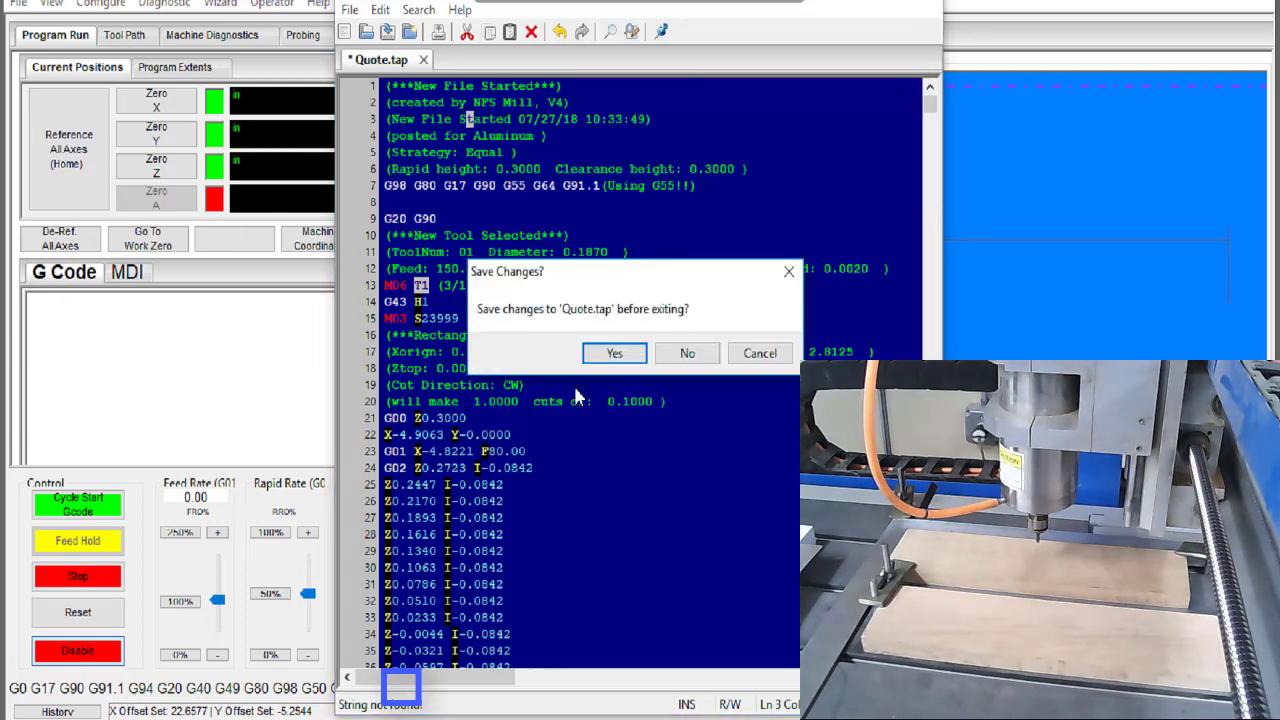
{"action": "left_click", "coordinate": [616, 352]}
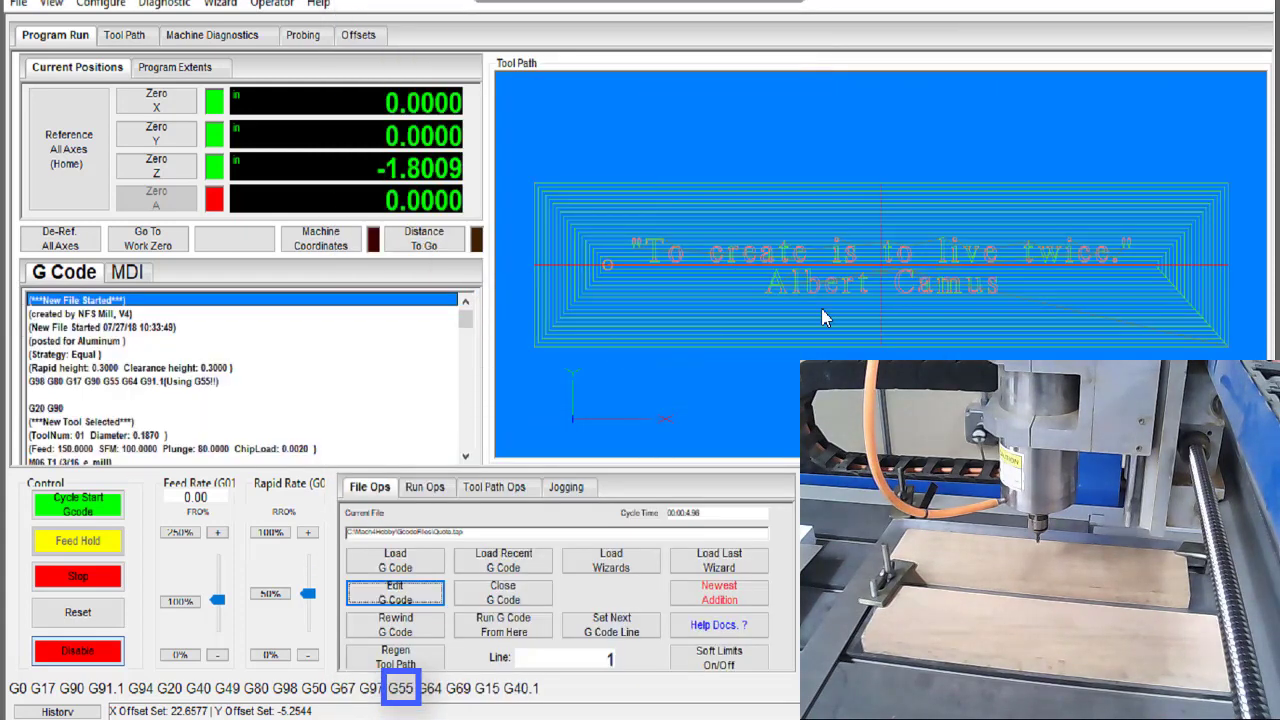
Run the MDI rapid G0 G55 Y-4.656, then clear the command entry.
{"action": "left_click", "coordinate": [127, 272]}
{"action": "type", "text": "G0G"}
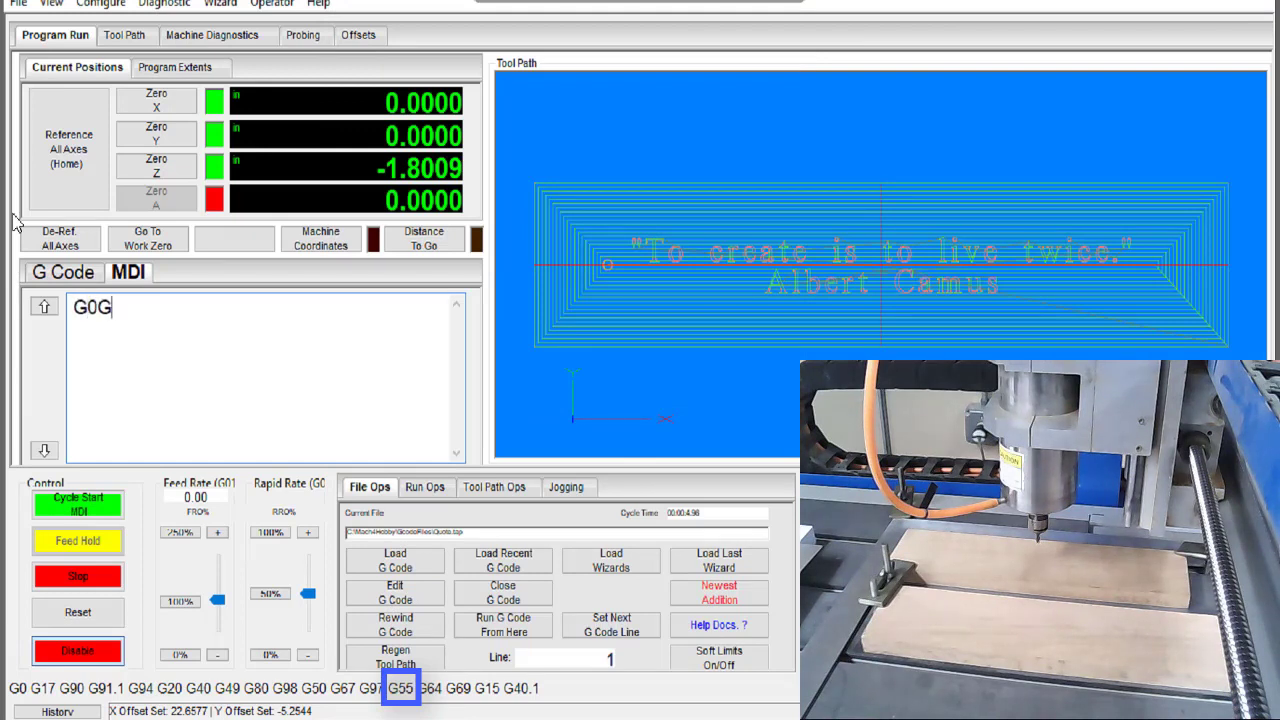
{"action": "key", "text": "BackSpace"}
{"action": "type", "text": "G55 Y"}
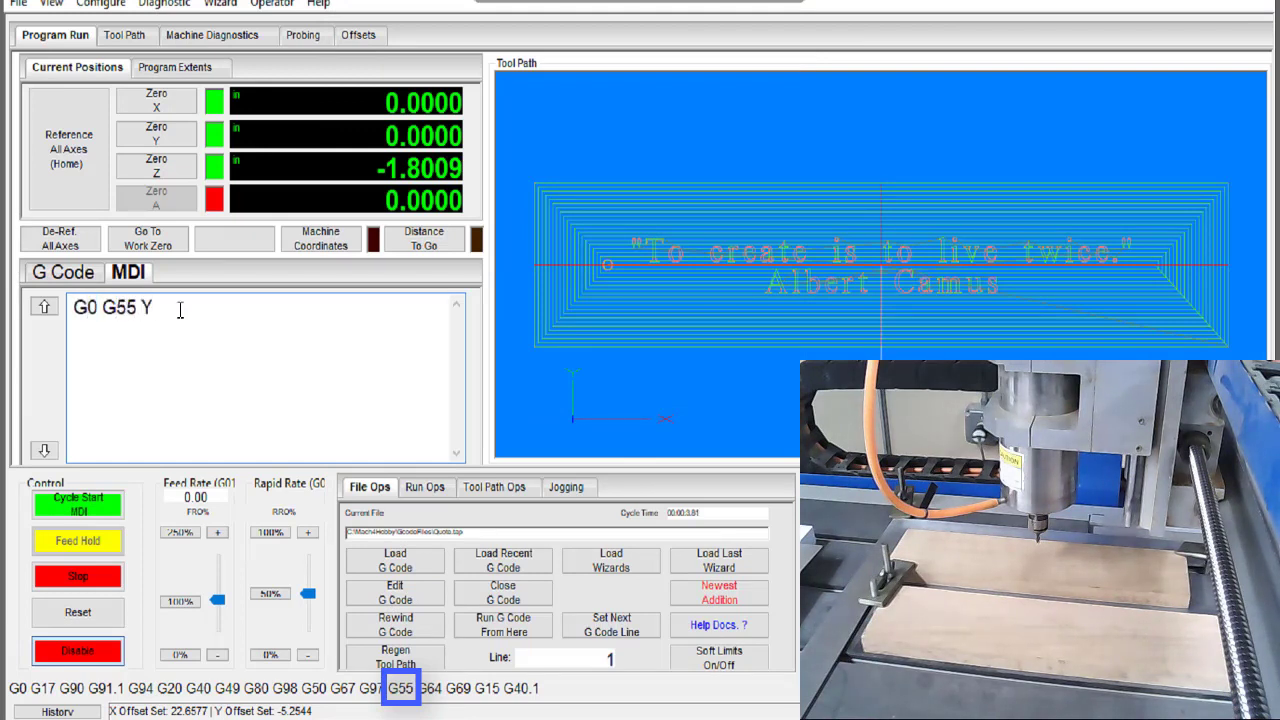
{"action": "type", "text": "-4.656"}
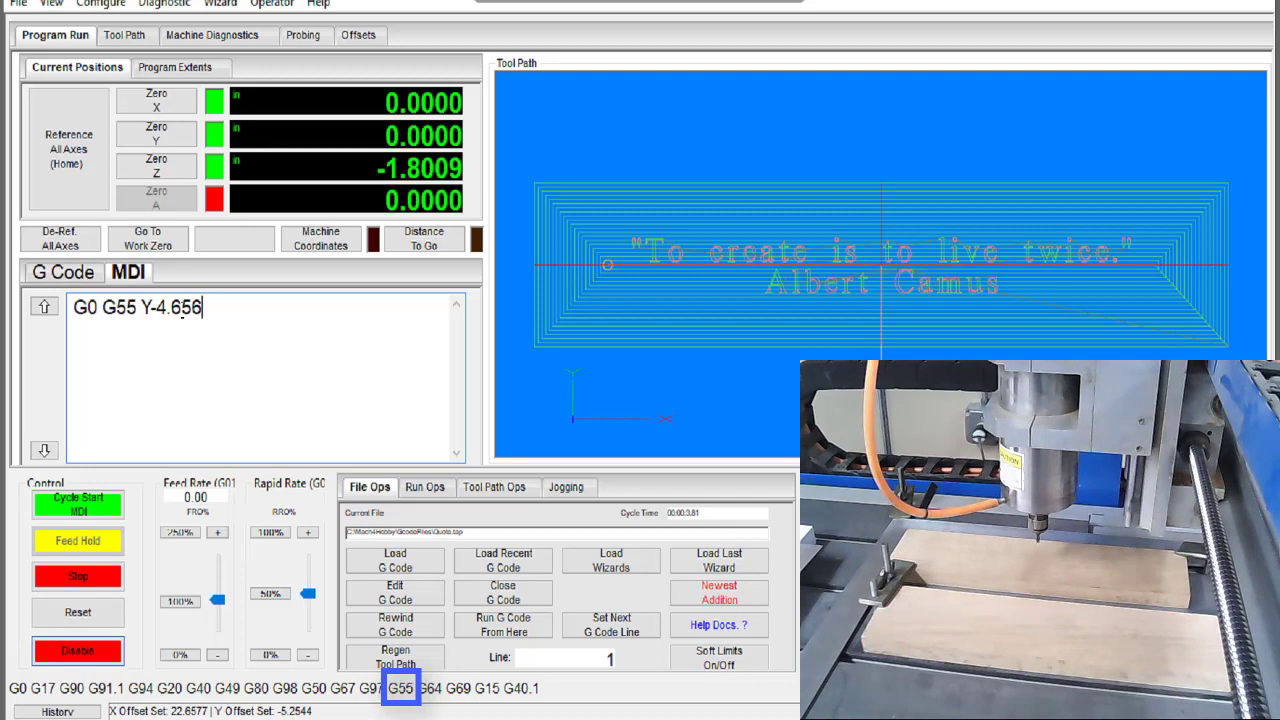
{"action": "left_click", "coordinate": [78, 508]}
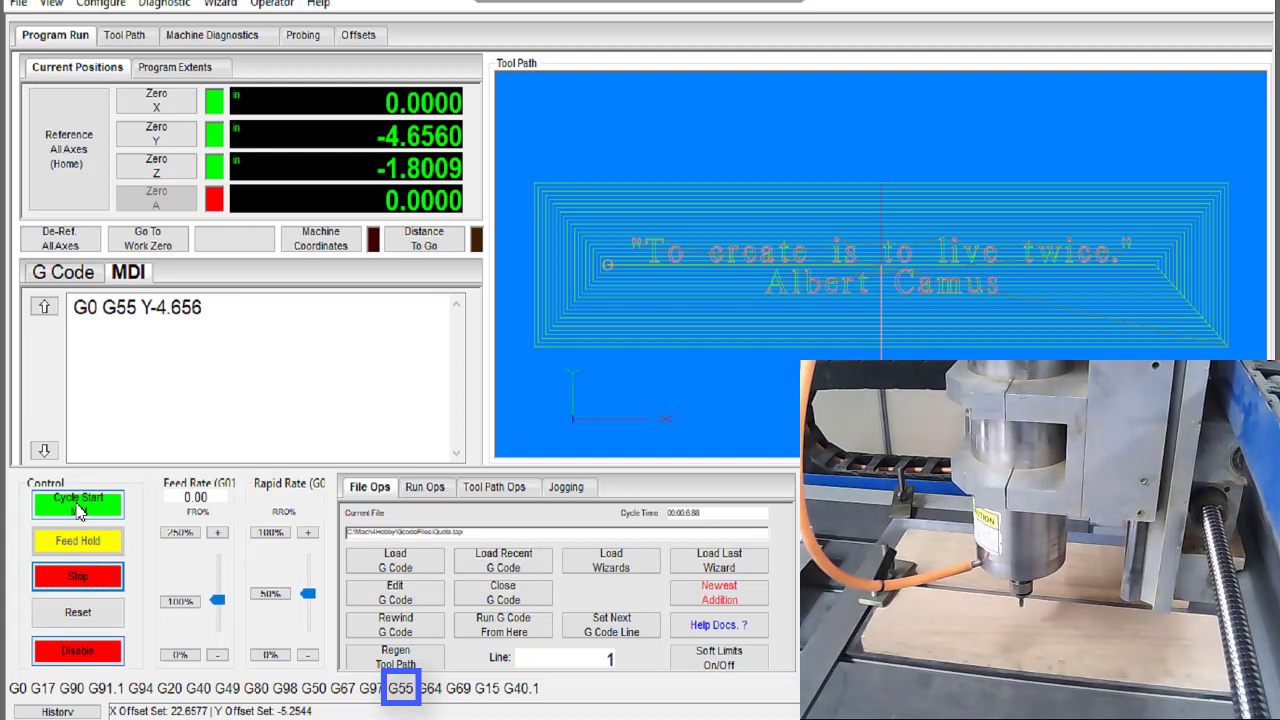
{"action": "left_click", "coordinate": [90, 340]}
{"action": "key", "text": "BackSpace"}
{"action": "key", "text": "BackSpace"}
{"action": "key", "text": "BackSpace"}
{"action": "key", "text": "BackSpace"}
{"action": "key", "text": "BackSpace"}
{"action": "key", "text": "BackSpace"}
{"action": "key", "text": "BackSpace"}
{"action": "key", "text": "BackSpace"}
{"action": "key", "text": "BackSpace"}
{"action": "key", "text": "BackSpace"}
{"action": "key", "text": "BackSpace"}
{"action": "key", "text": "BackSpace"}
{"action": "key", "text": "BackSpace"}
{"action": "key", "text": "BackSpace"}
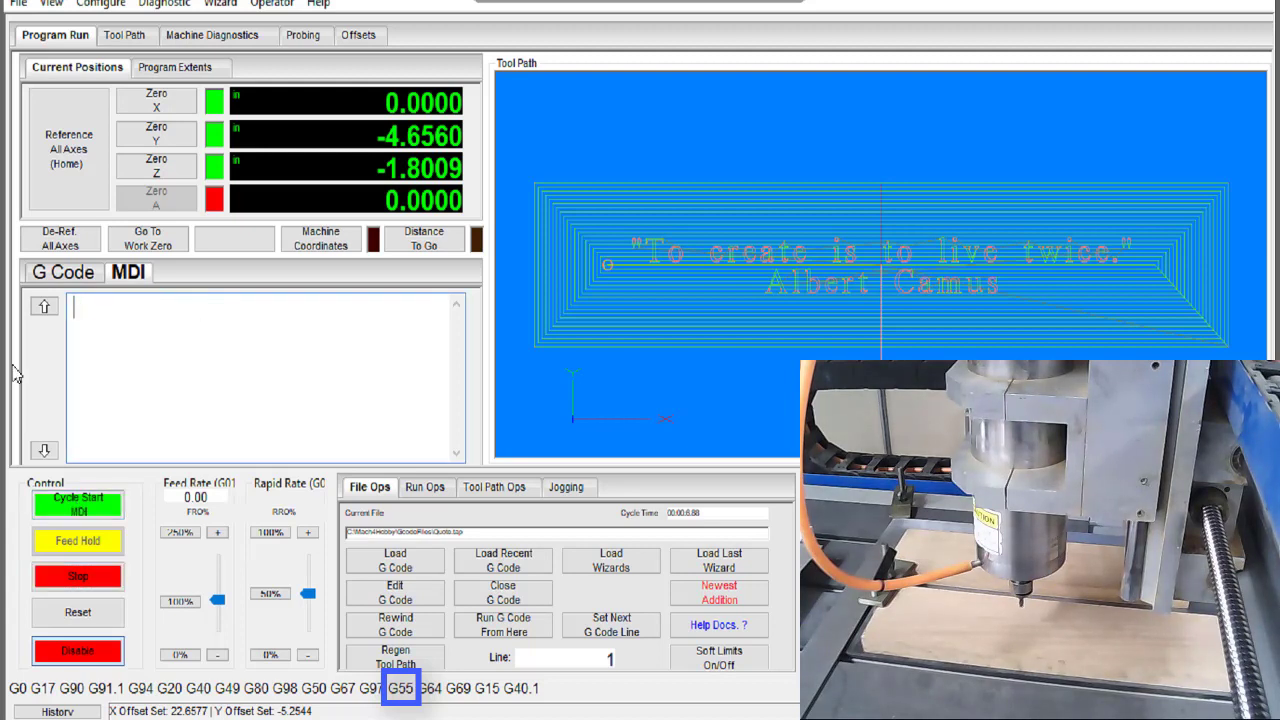
Make G56 active and zero its X and Y at the current spindle position.
{"action": "left_click", "coordinate": [360, 37]}
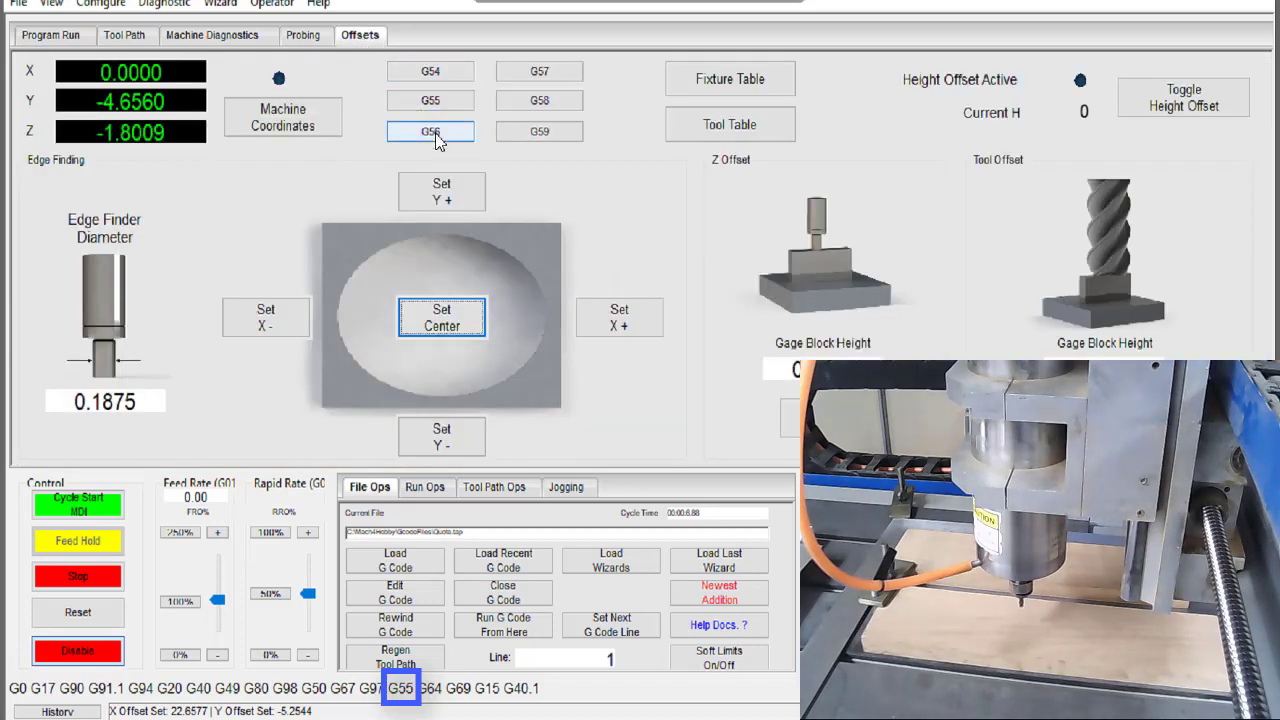
{"action": "left_click", "coordinate": [433, 134]}
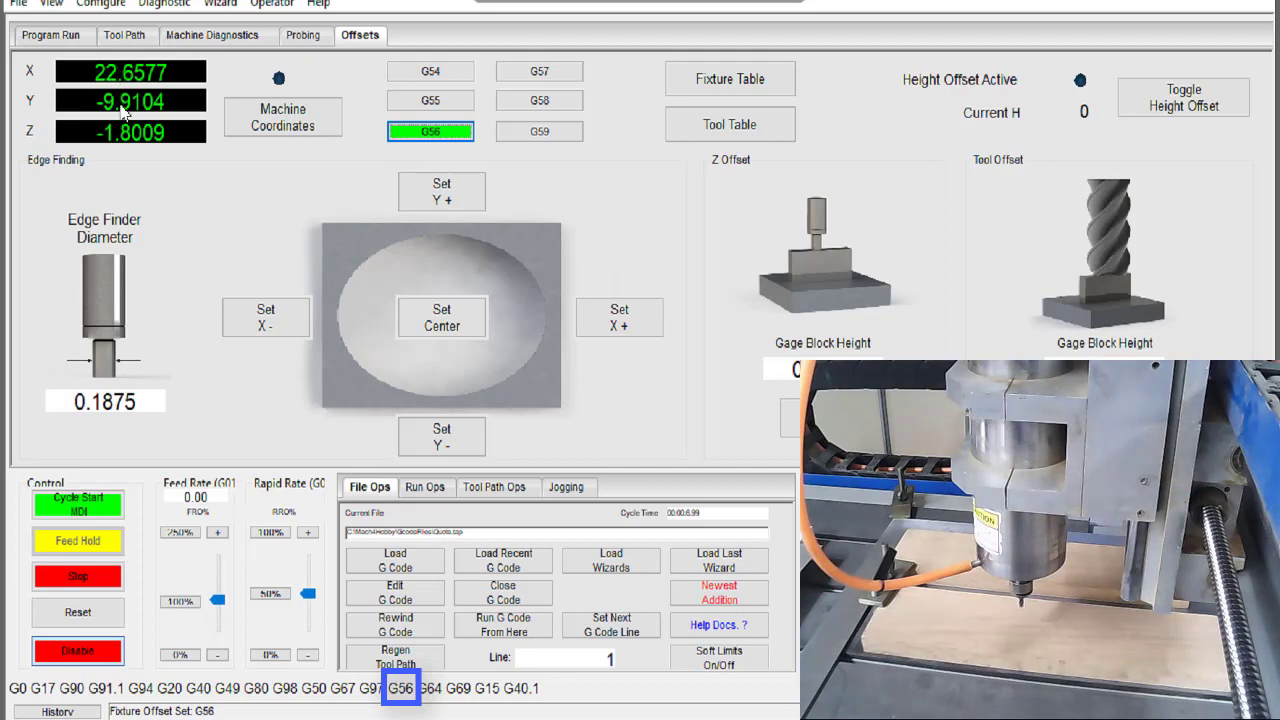
{"action": "left_click", "coordinate": [446, 320]}
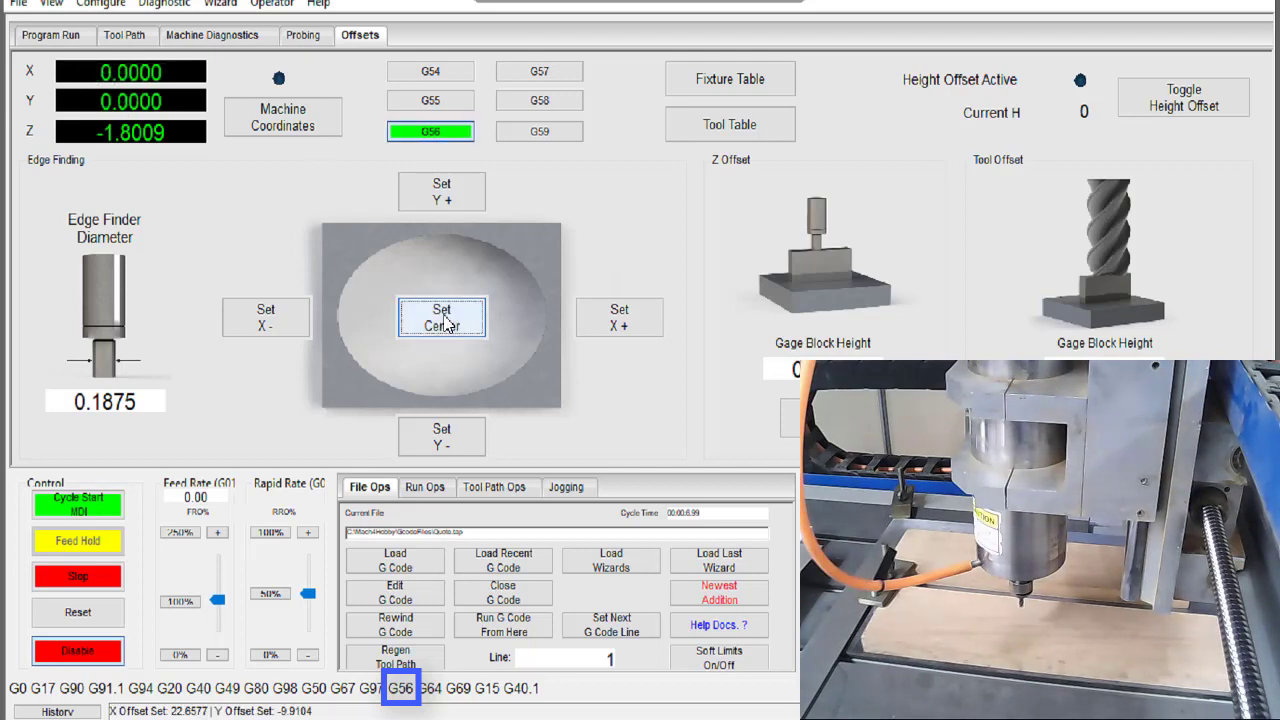
Enter the MDI lines G0 G55 X0 Y0 and G56 X0 Y0.
{"action": "left_click", "coordinate": [52, 36]}
{"action": "type", "text": "G"}
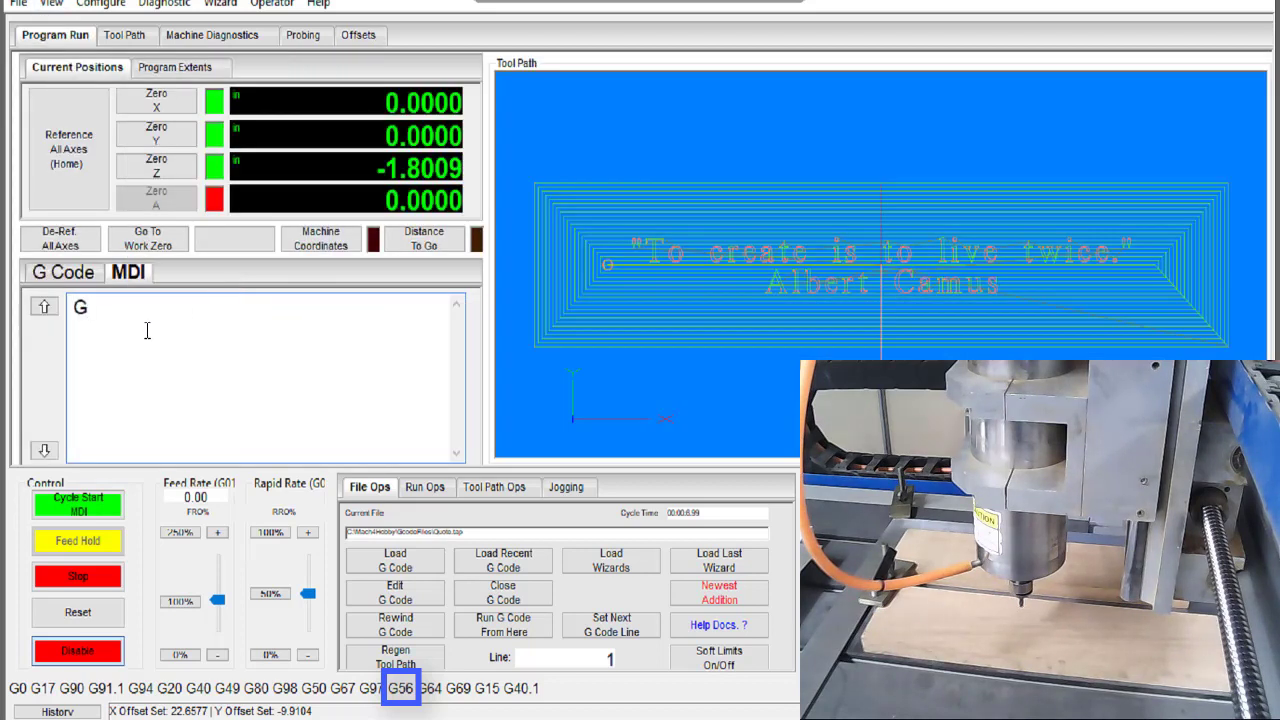
{"action": "type", "text": "0 G55 X0 Y0"}
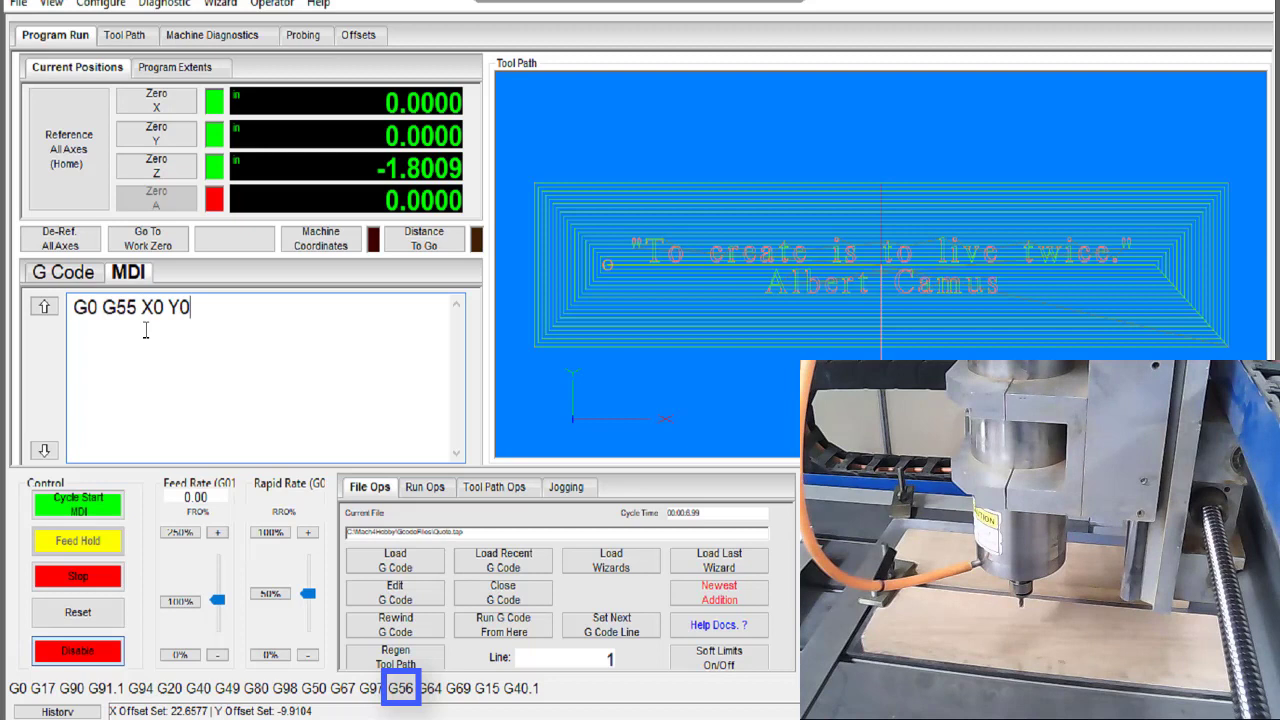
{"action": "key", "text": "Return"}
{"action": "type", "text": "G56"}
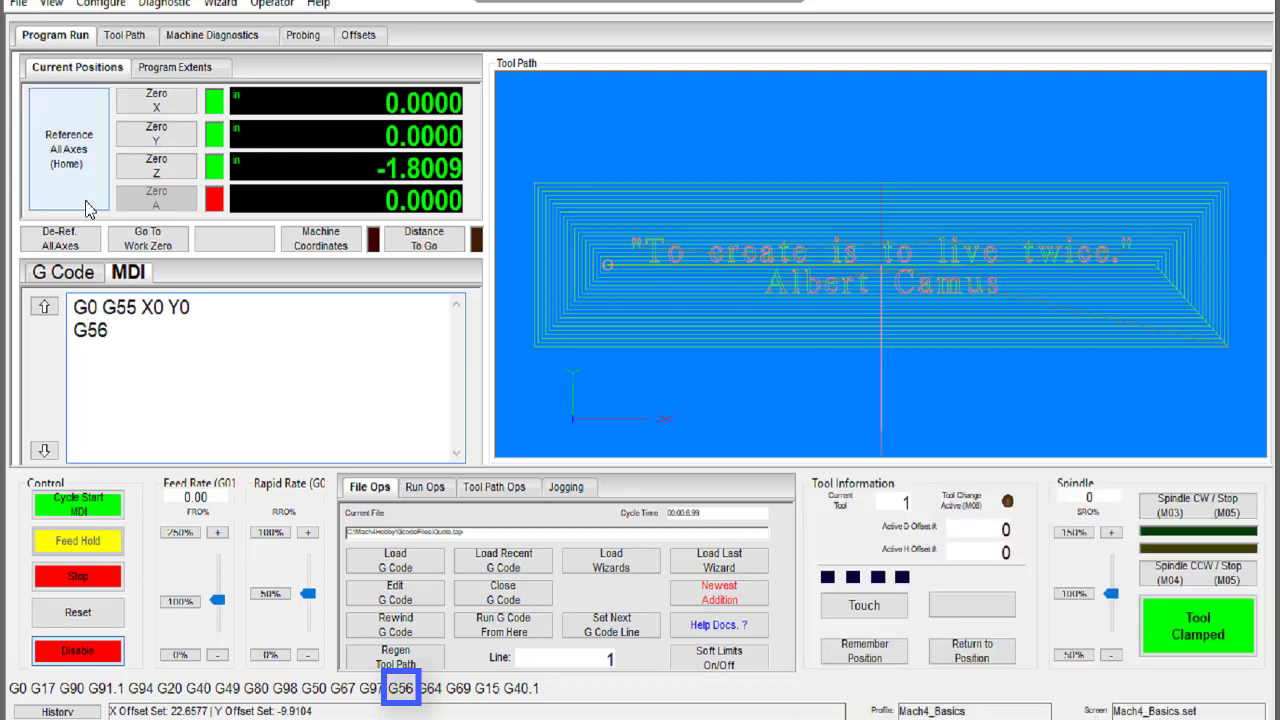
{"action": "type", "text": " X0 Y0"}
Copy the two MDI lines, paste them twice to make six lines, and run them.
{"action": "left_click_drag", "start_coordinate": [73, 306], "coordinate": [162, 332]}
{"action": "key", "text": "ctrl+c"}
{"action": "right_click", "coordinate": [128, 330]}
{"action": "left_click", "coordinate": [173, 387]}
{"action": "left_click", "coordinate": [161, 331]}
{"action": "key", "text": "Return"}
{"action": "key", "text": "ctrl+v"}
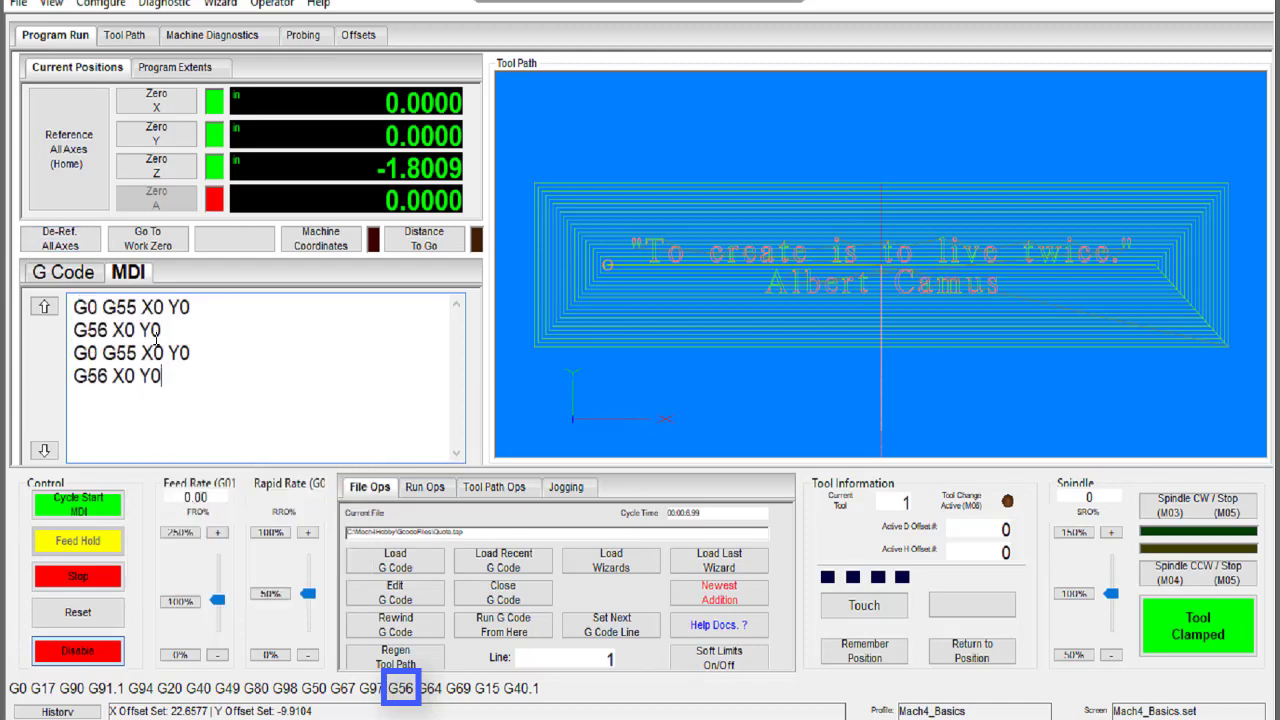
{"action": "key", "text": "Return"}
{"action": "key", "text": "ctrl+v"}
{"action": "left_click", "coordinate": [80, 505]}
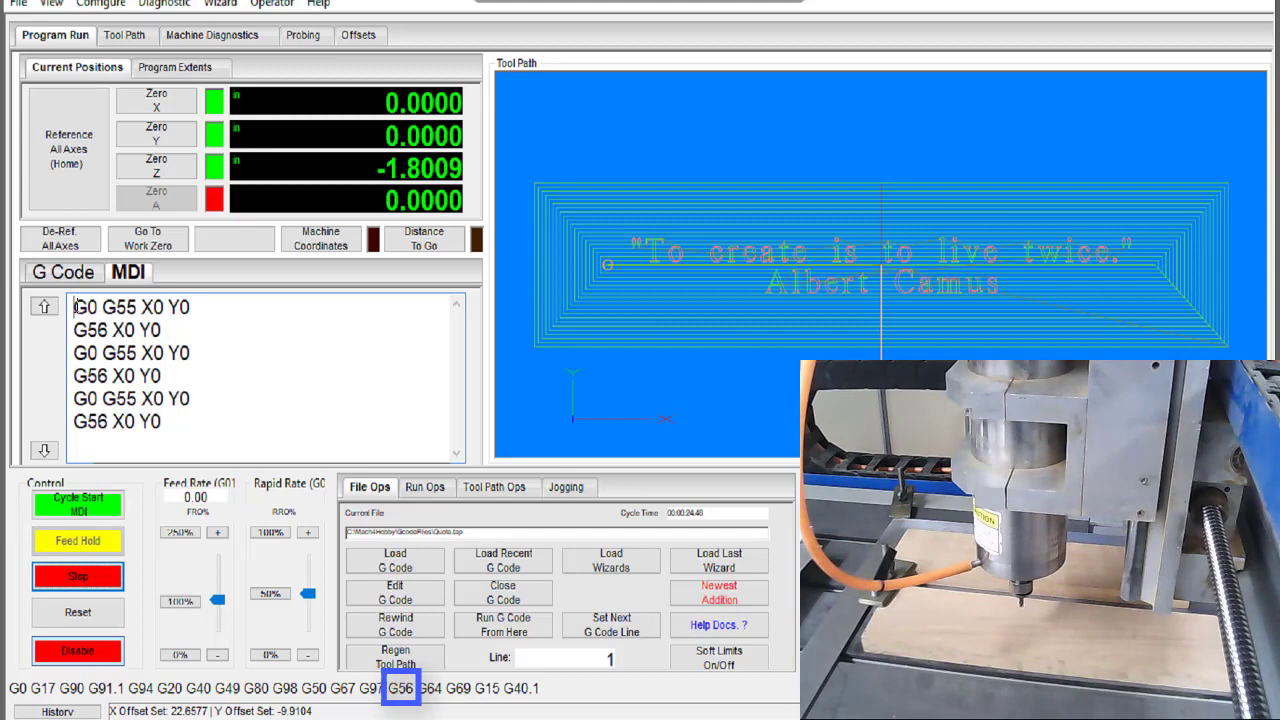
{"action": "left_click_drag", "start_coordinate": [74, 300], "coordinate": [188, 423]}
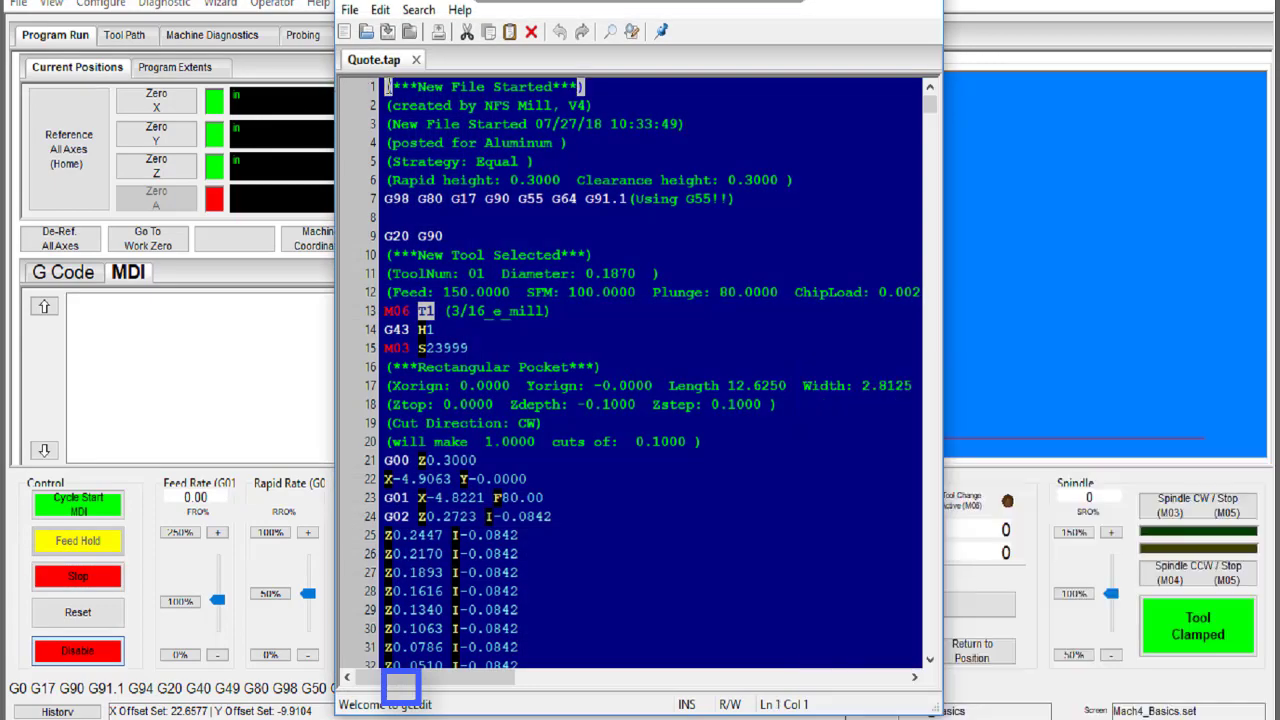
Paste a second copy of the whole Quote.tap program at the end of the file.
{"action": "key", "text": "ctrl+a"}
{"action": "left_click", "coordinate": [770, 180]}
{"action": "scroll", "coordinate": [648, 643], "scroll_direction": "down", "scroll_amount": 20}
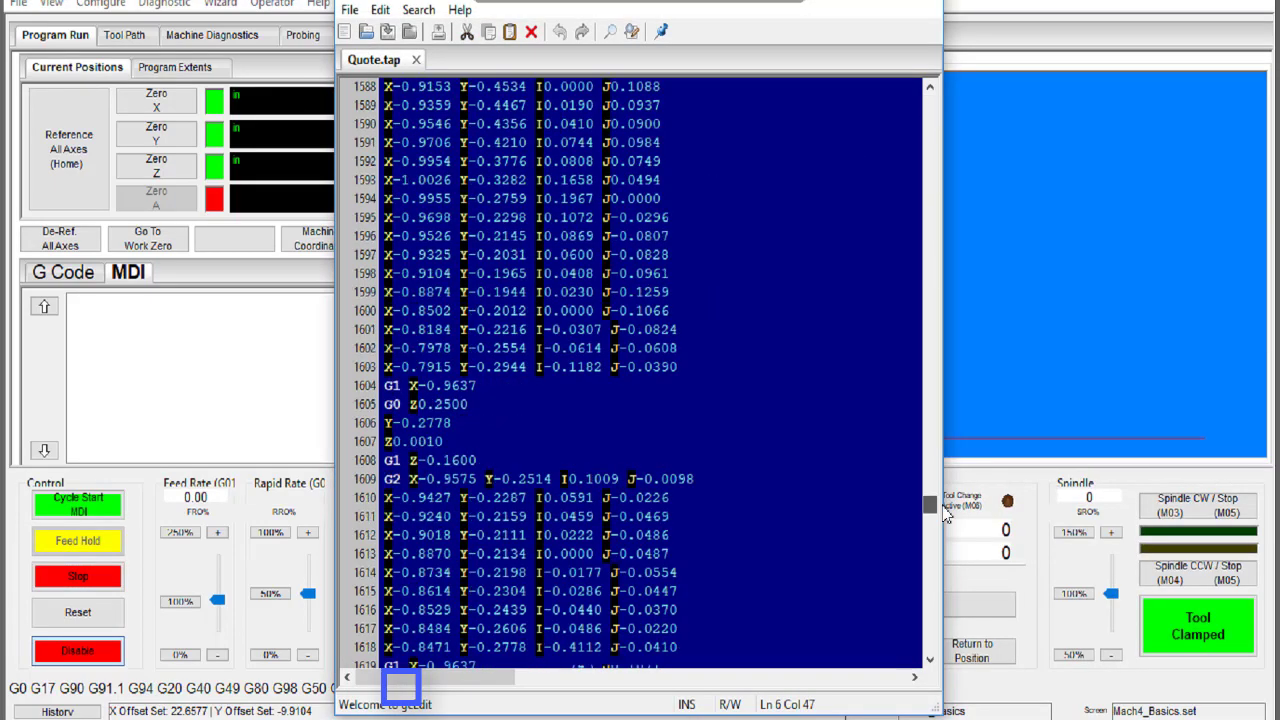
{"action": "left_click", "coordinate": [463, 577]}
{"action": "key", "text": "ctrl+v"}
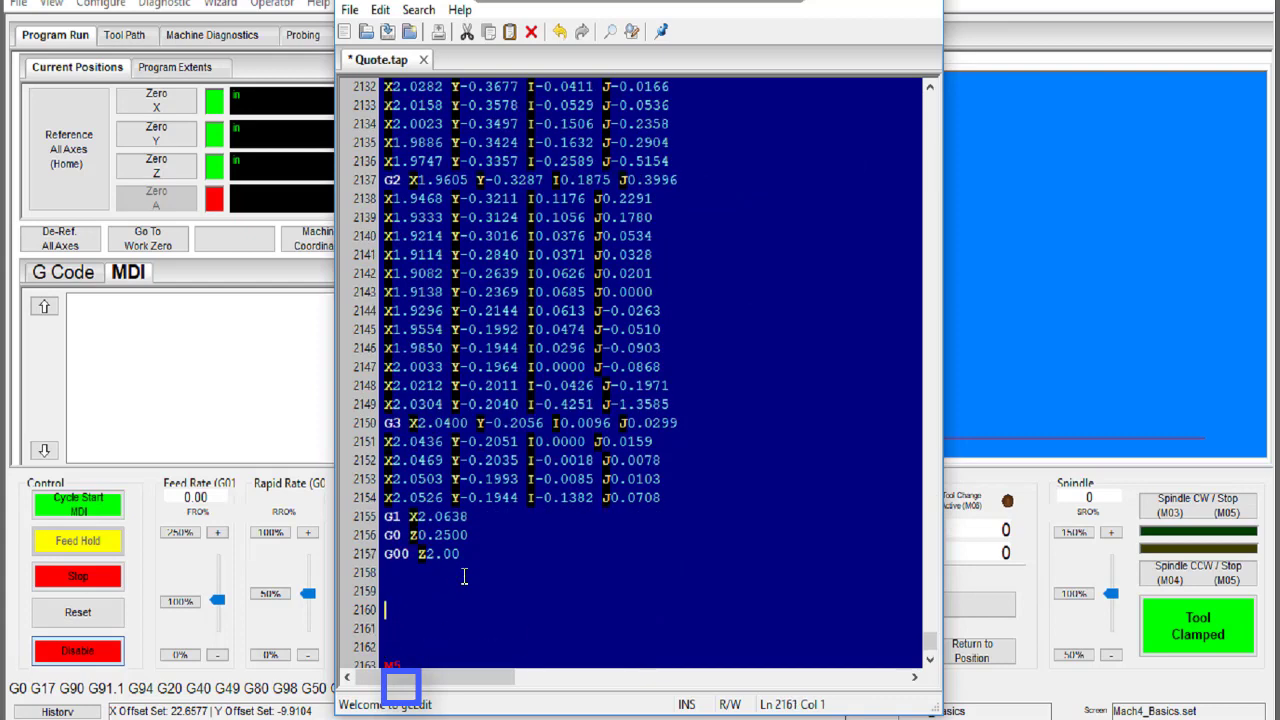
{"action": "key", "text": "Up"}
{"action": "key", "text": "Right"}
{"action": "key", "text": "Right"}
{"action": "key", "text": "Right"}
Search for T1 to locate the header of the pasted copy.
{"action": "key", "text": "ctrl+Home"}
{"action": "key", "text": "ctrl+f"}
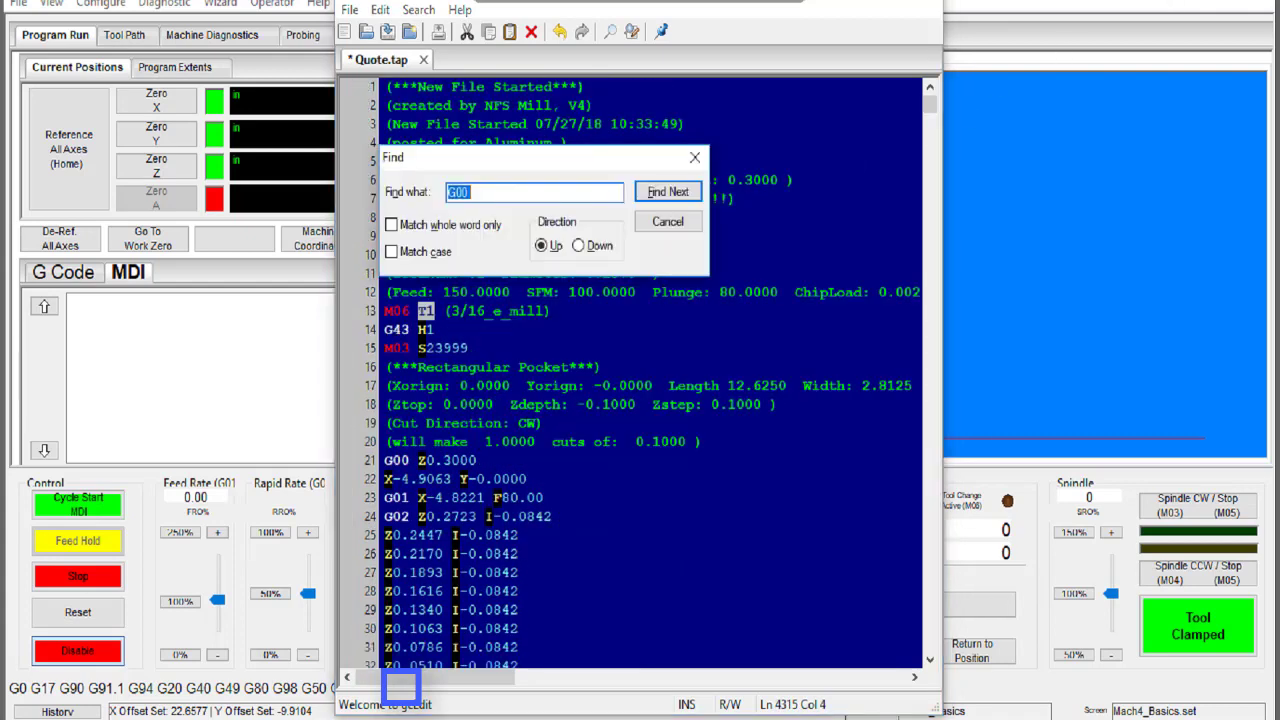
{"action": "type", "text": "T1"}
{"action": "left_click_drag", "start_coordinate": [578, 167], "coordinate": [810, 78]}
{"action": "left_click", "coordinate": [899, 103]}
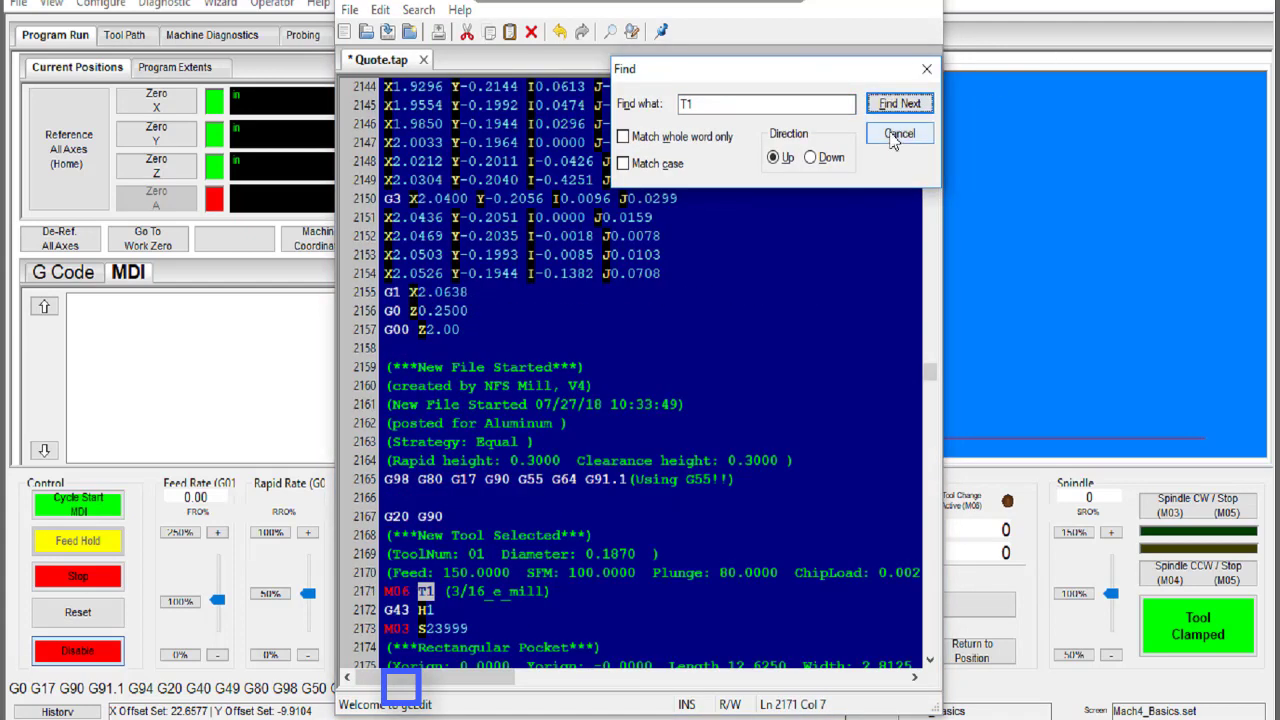
{"action": "left_click", "coordinate": [899, 133]}
Delete the duplicate header and repeated tool-change lines from the second copy.
{"action": "left_click", "coordinate": [389, 367]}
{"action": "key", "text": "shift+Down"}
{"action": "key", "text": "shift+Down"}
{"action": "key", "text": "shift+Down"}
{"action": "key", "text": "shift+Down"}
{"action": "key", "text": "shift+Down"}
{"action": "key", "text": "shift+Down"}
{"action": "key", "text": "shift+Down"}
{"action": "key", "text": "shift+Down"}
{"action": "key", "text": "shift+Down"}
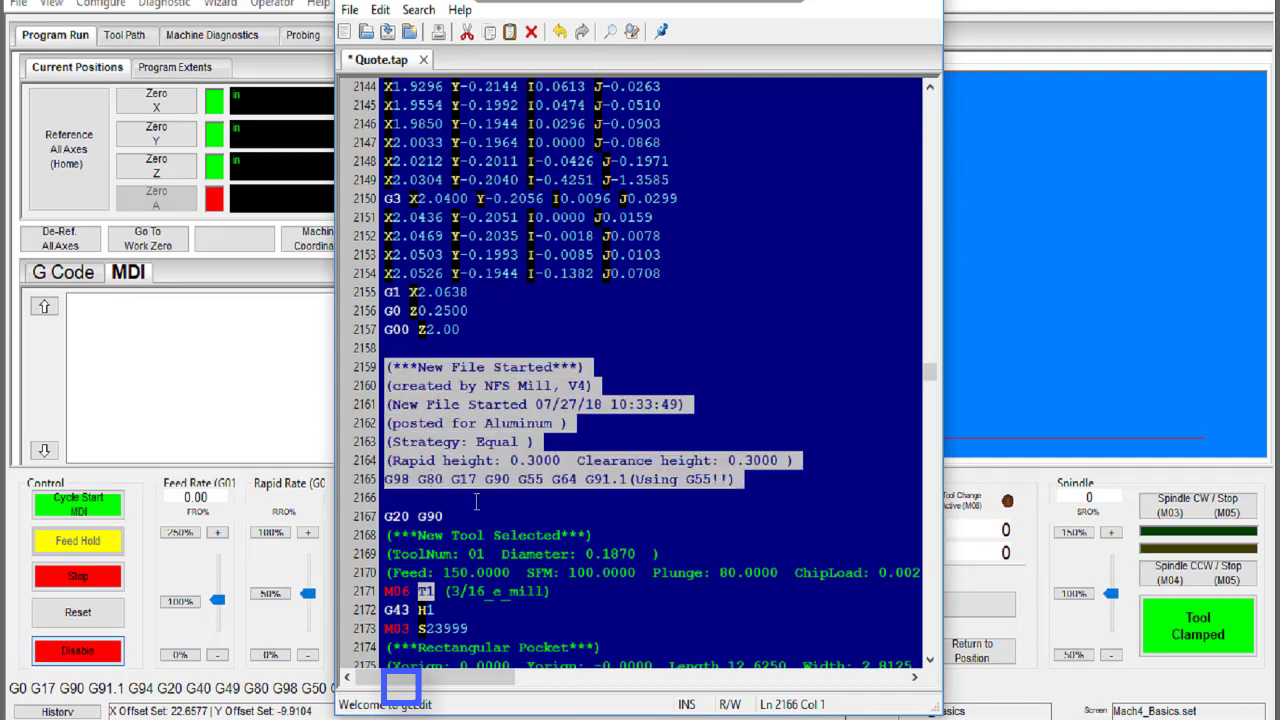
{"action": "key", "text": "Return"}
{"action": "key", "text": "shift+Down"}
{"action": "key", "text": "shift+Down"}
{"action": "key", "text": "shift+Down"}
{"action": "key", "text": "shift+Down"}
{"action": "key", "text": "shift+Down"}
{"action": "key", "text": "shift+Down"}
{"action": "key", "text": "shift+Down"}
{"action": "key", "text": "shift+Down"}
{"action": "key", "text": "shift+Down"}
{"action": "key", "text": "shift+Down"}
{"action": "key", "text": "shift+End"}
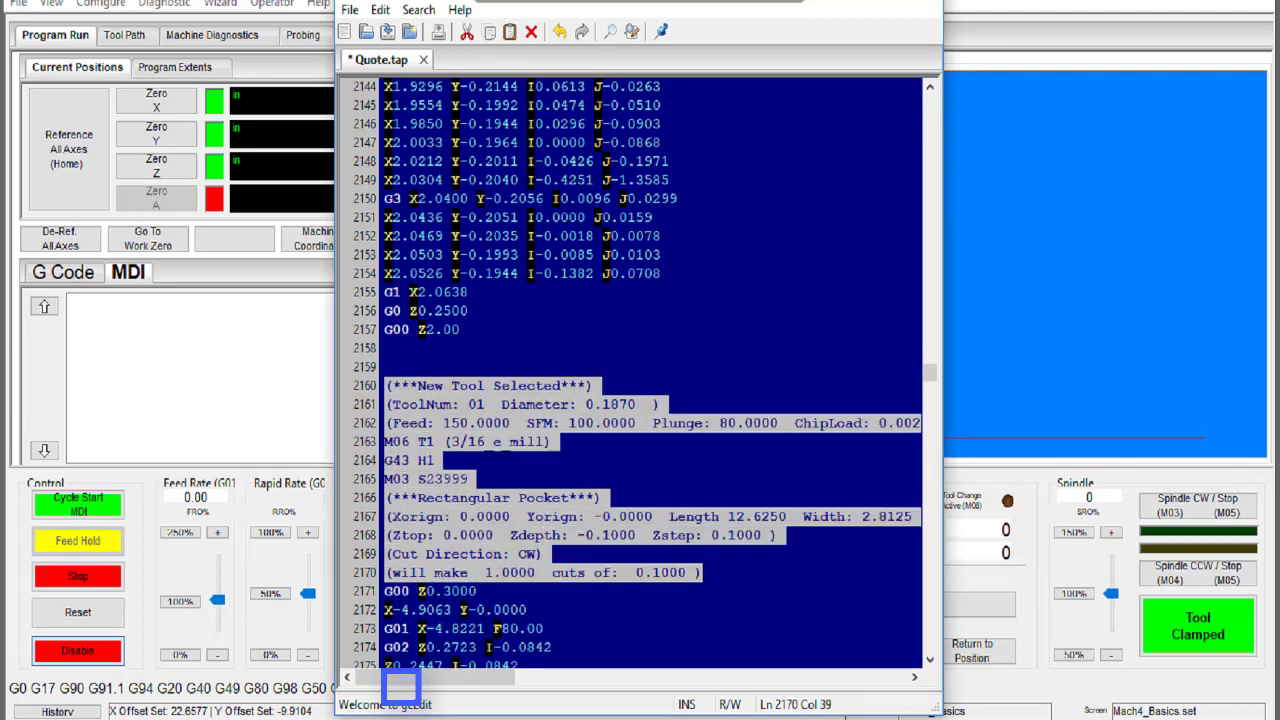
{"action": "key", "text": "Delete"}
Add the comment '(we can get rid of this, but we need to set)' and '(this to G56)'.
{"action": "type", "text": "("}
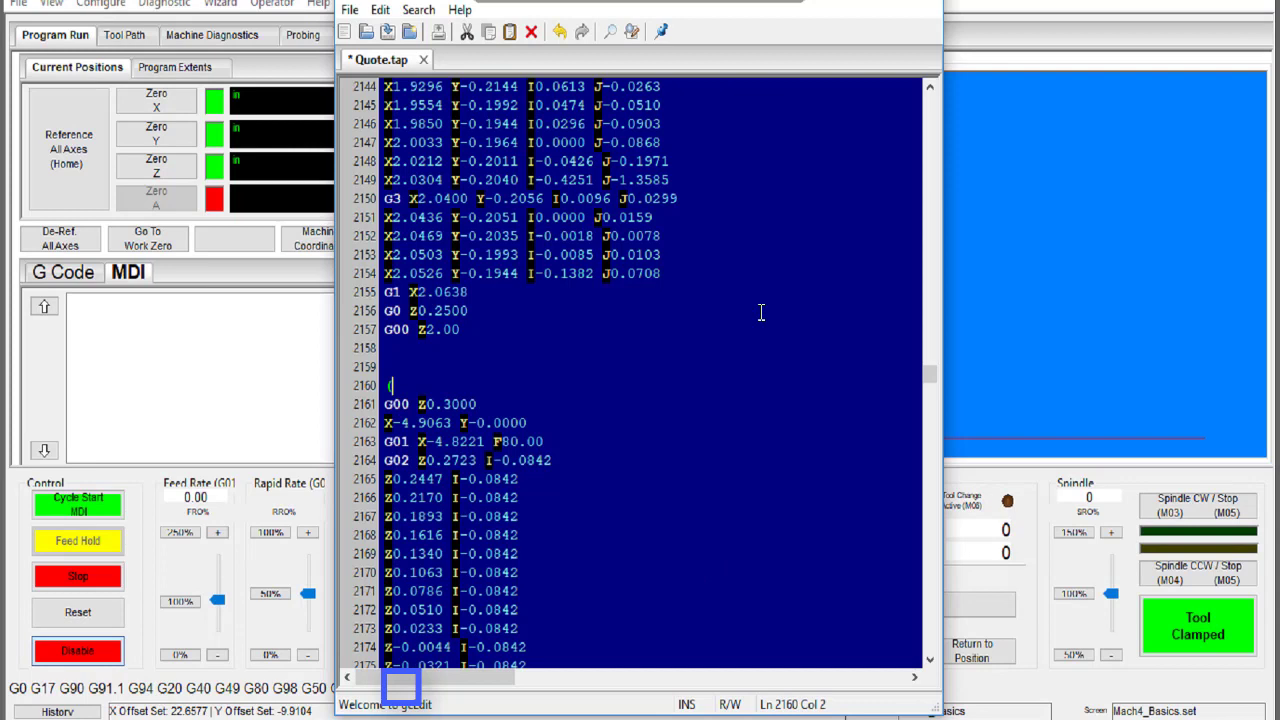
{"action": "type", "text": "we can get rid of this, but we ne"}
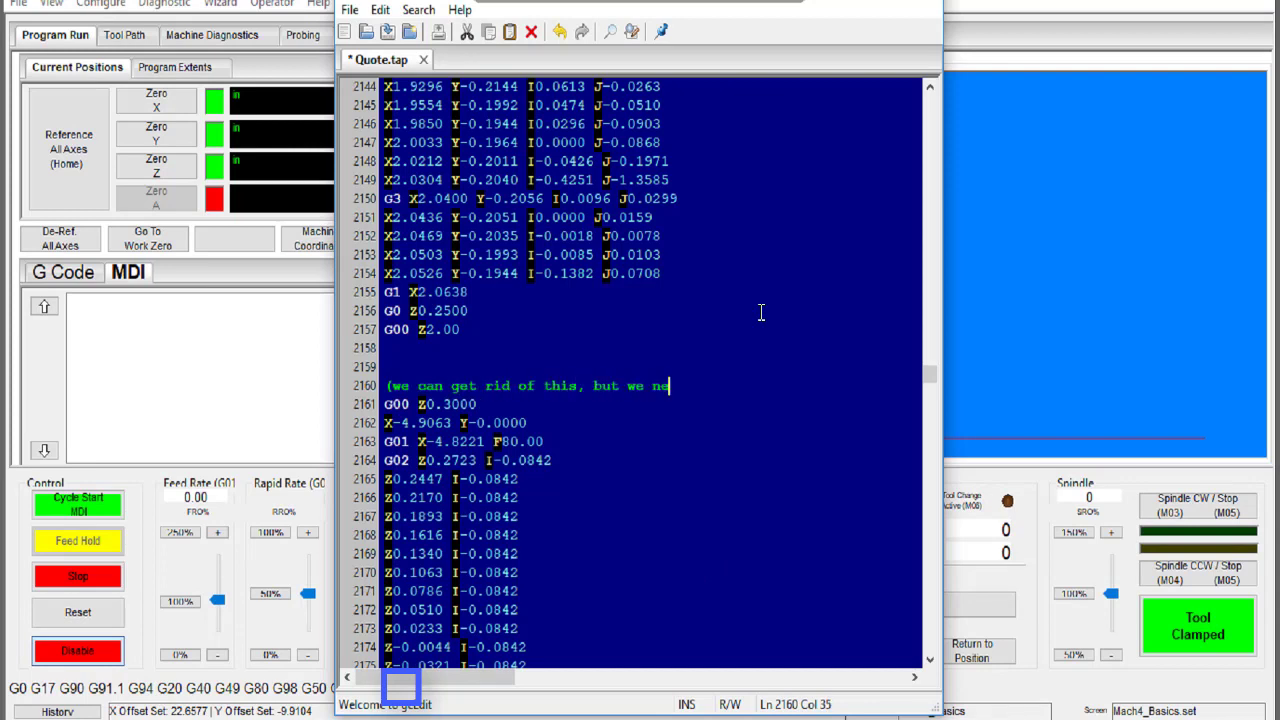
{"action": "type", "text": "ed to set)"}
{"action": "key", "text": "Return"}
{"action": "type", "text": "(this t"}
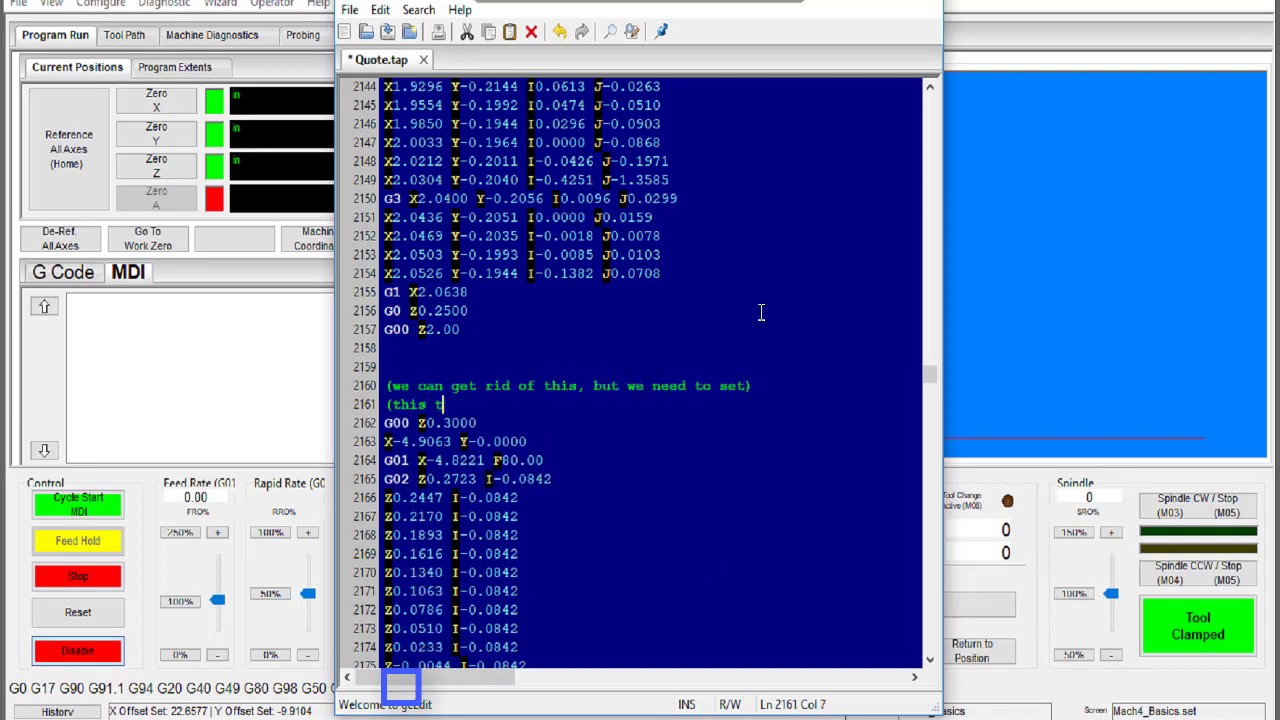
{"action": "type", "text": "o G56)"}
{"action": "key", "text": "Return"}
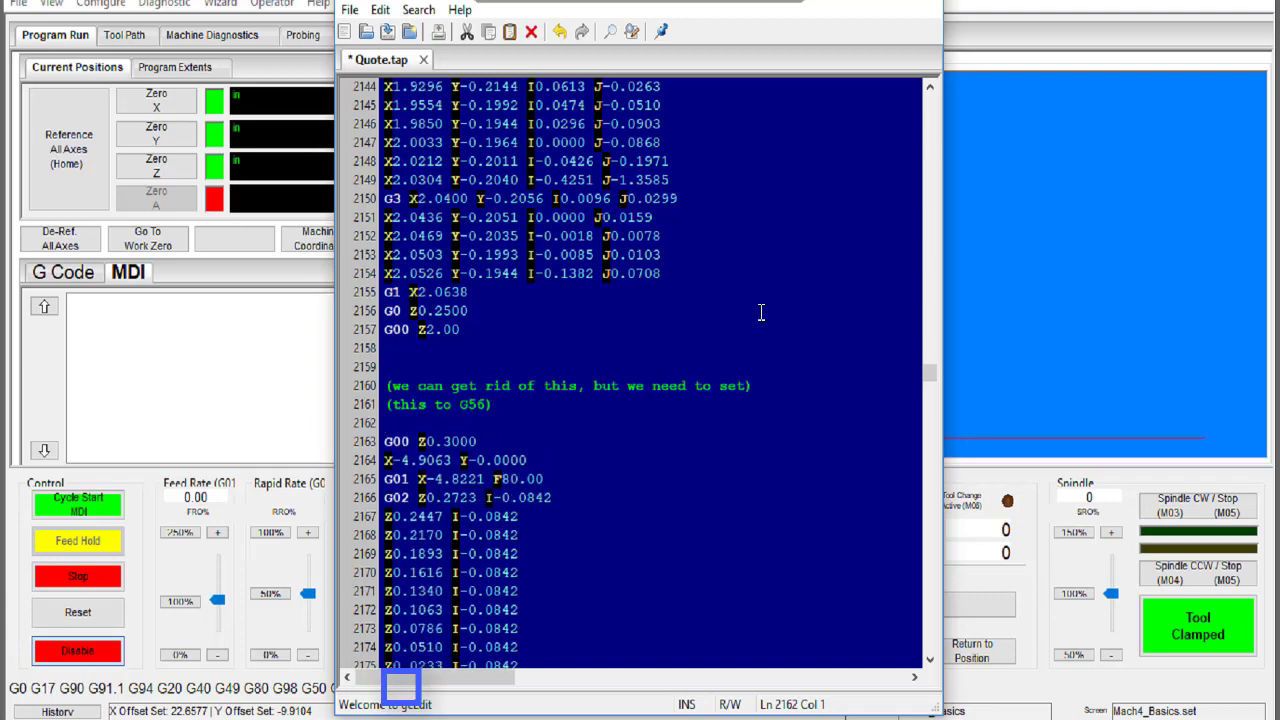
Insert G56 after G00 on its own line, then save Quote.tap and close gcEdit.
{"action": "scroll", "coordinate": [762, 313], "scroll_direction": "up", "scroll_amount": 1, "text": "ctrl"}
{"action": "left_click", "coordinate": [422, 461]}
{"action": "key", "text": "Return"}
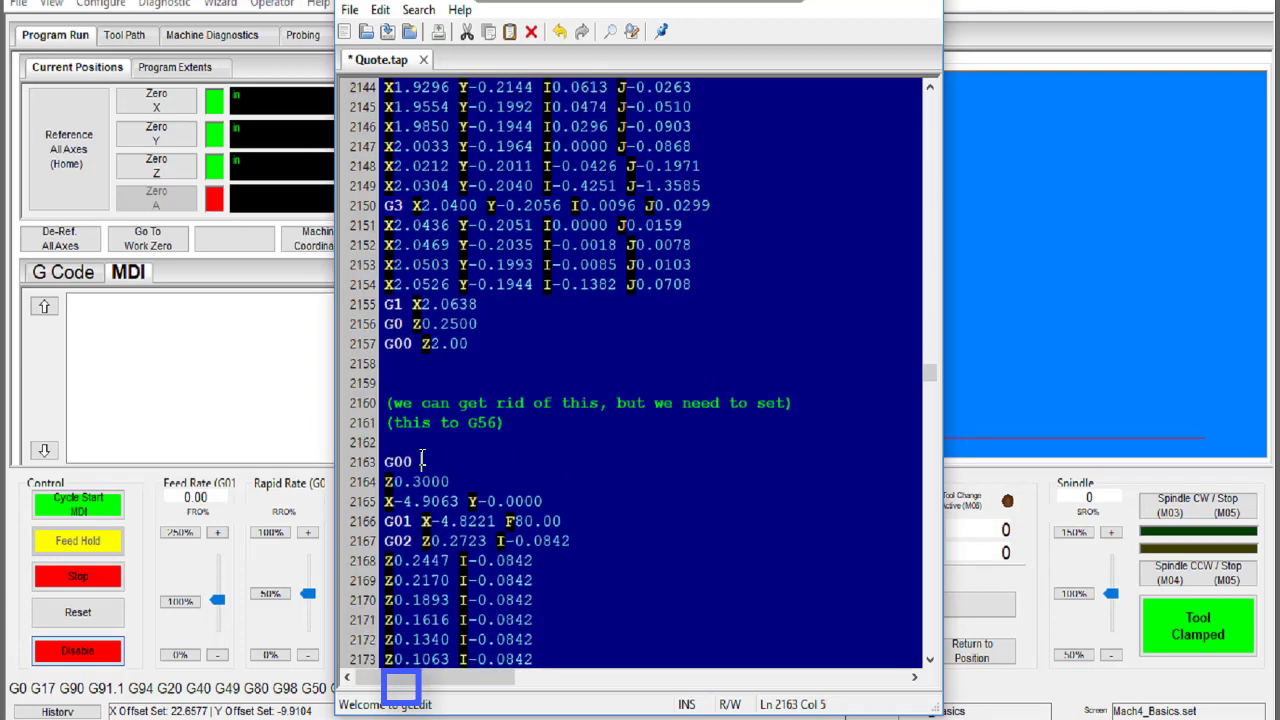
{"action": "left_click", "coordinate": [413, 461]}
{"action": "type", "text": "G56"}
{"action": "left_click", "coordinate": [390, 45]}
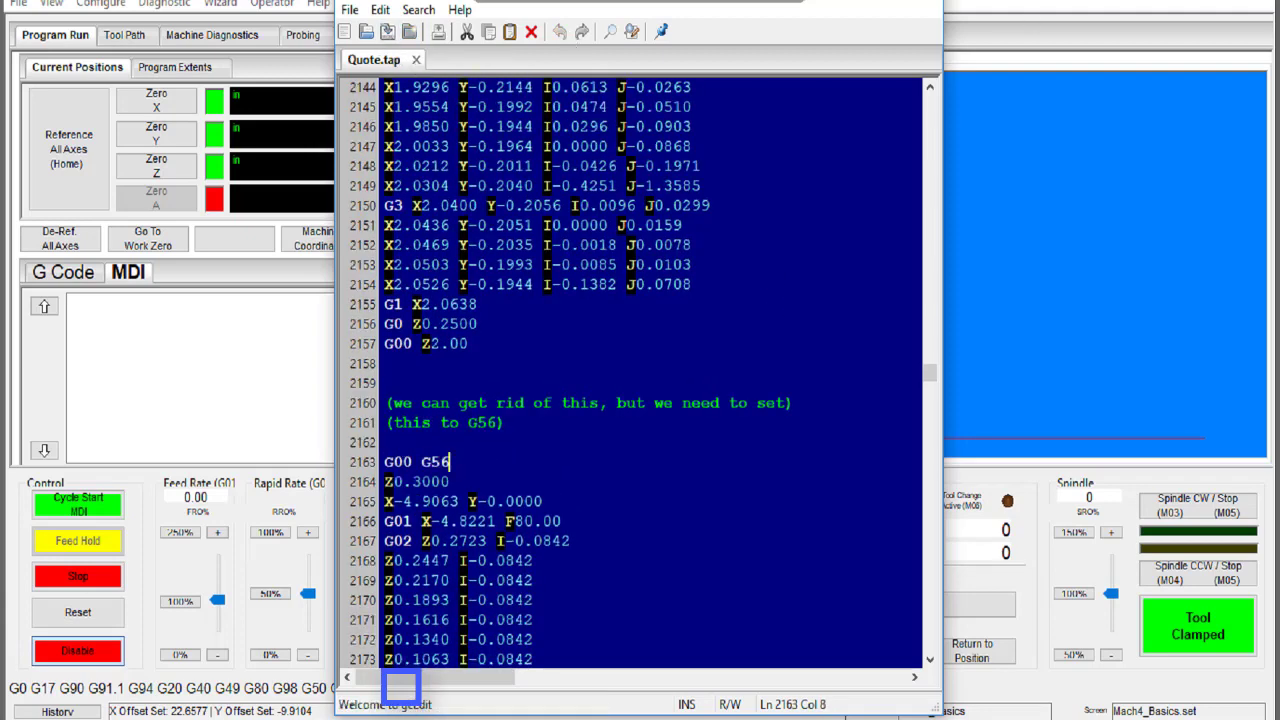
{"action": "key", "text": "alt+F4"}
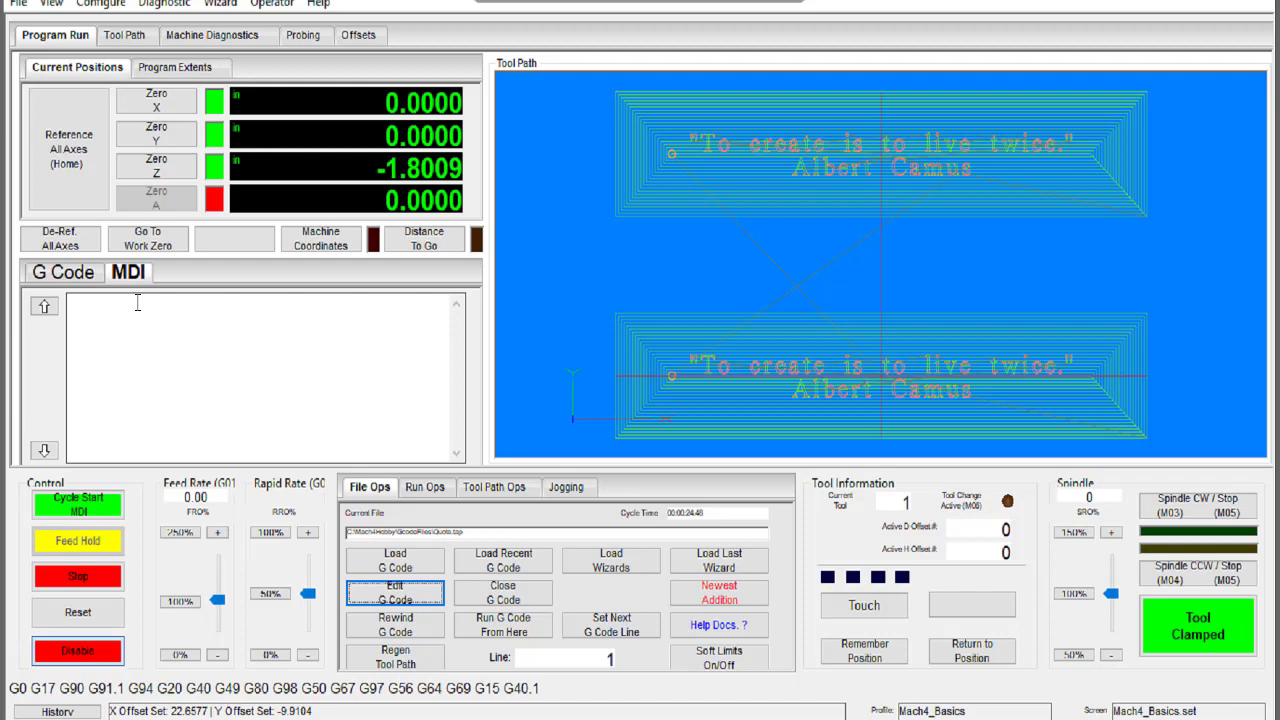
{"action": "left_click", "coordinate": [143, 327]}
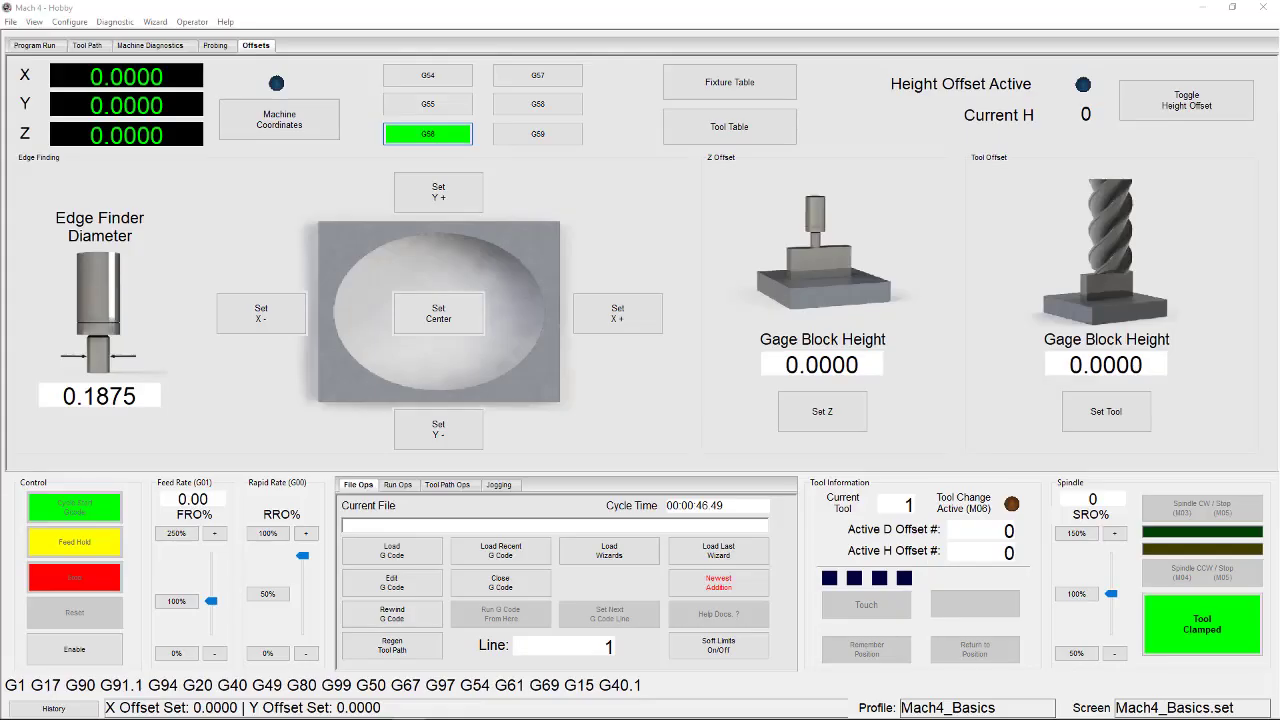
Open the Fixture Table and step down the X values from G54 to G58.
{"action": "left_click", "coordinate": [763, 95]}
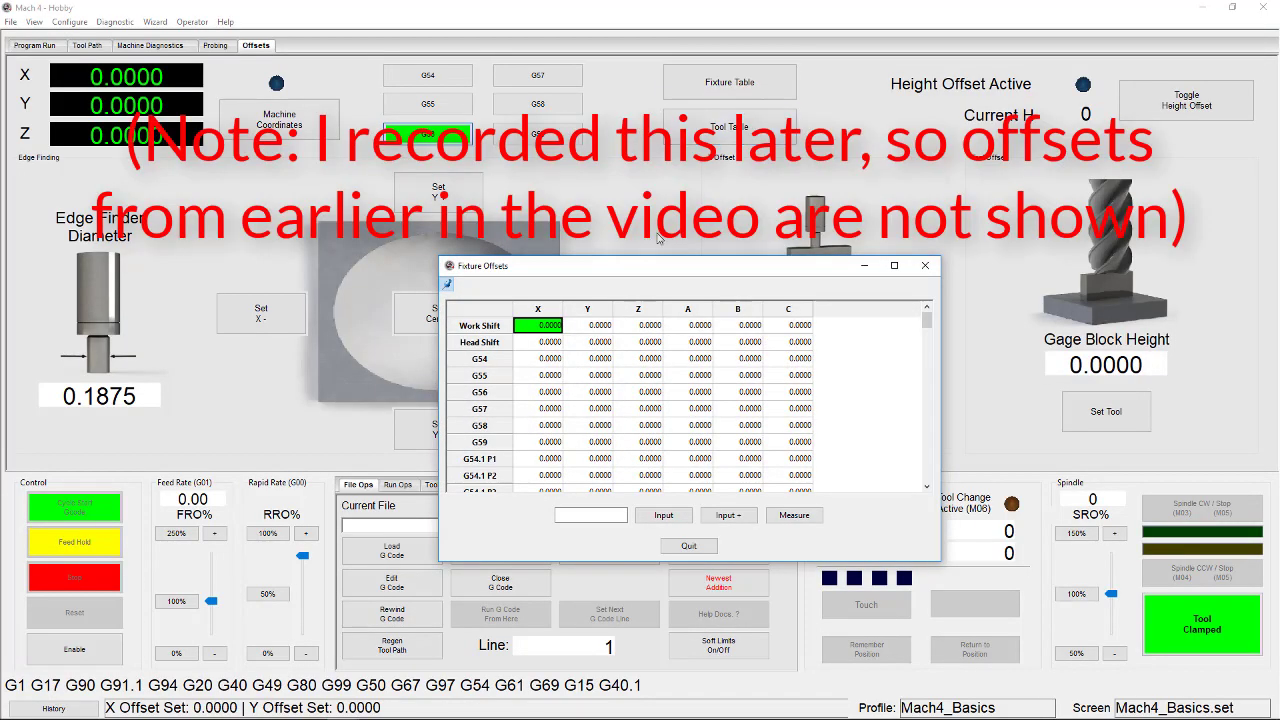
{"action": "left_click", "coordinate": [535, 360]}
{"action": "left_click", "coordinate": [537, 377]}
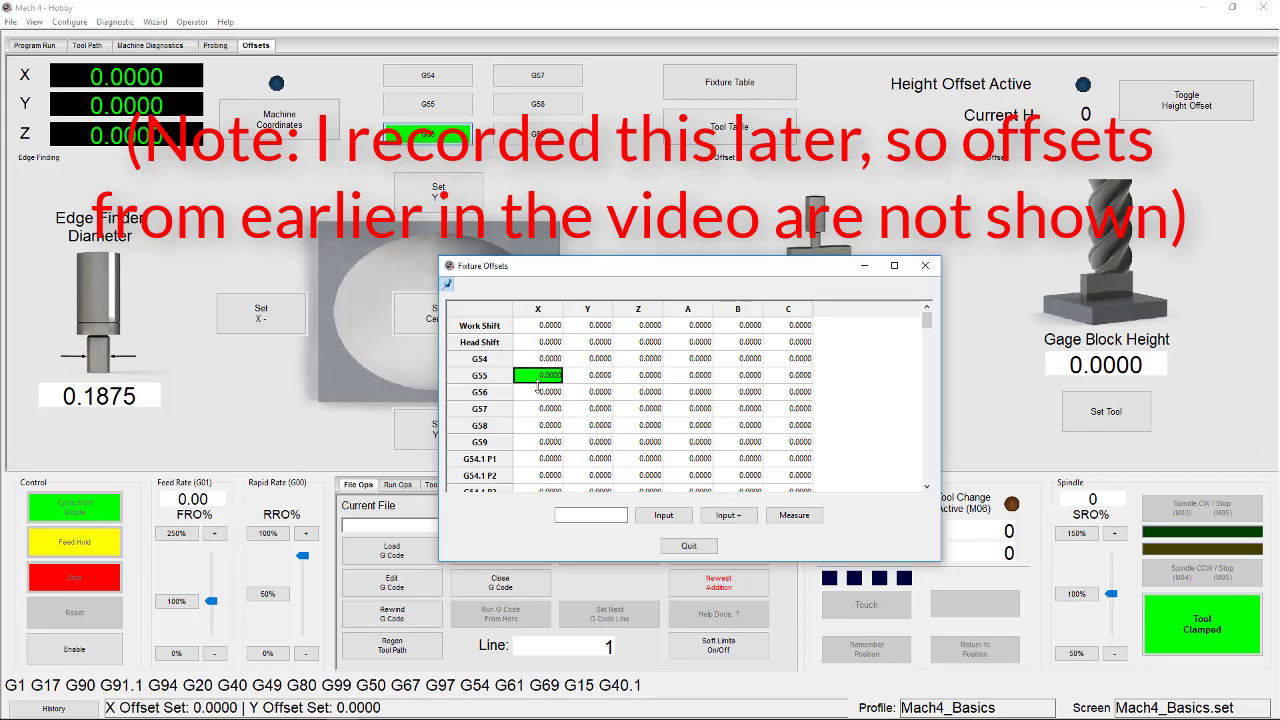
{"action": "left_click", "coordinate": [540, 393]}
{"action": "left_click", "coordinate": [543, 409]}
{"action": "left_click", "coordinate": [548, 426]}
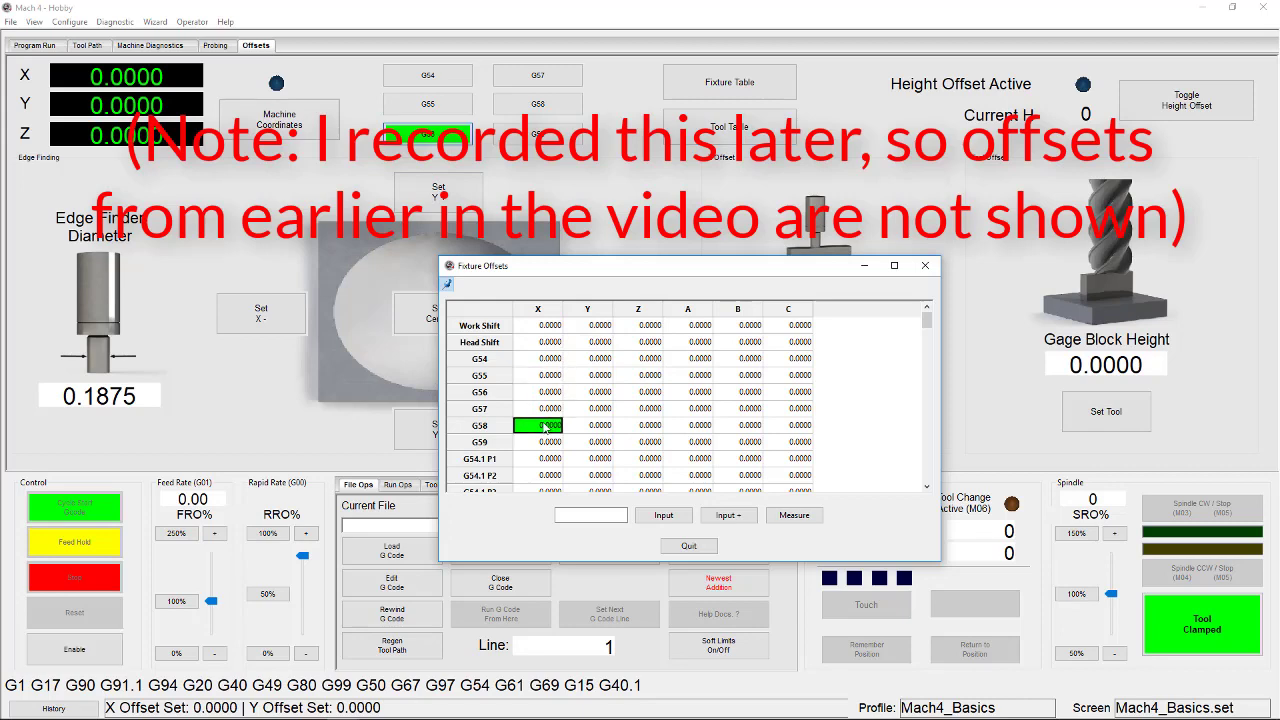